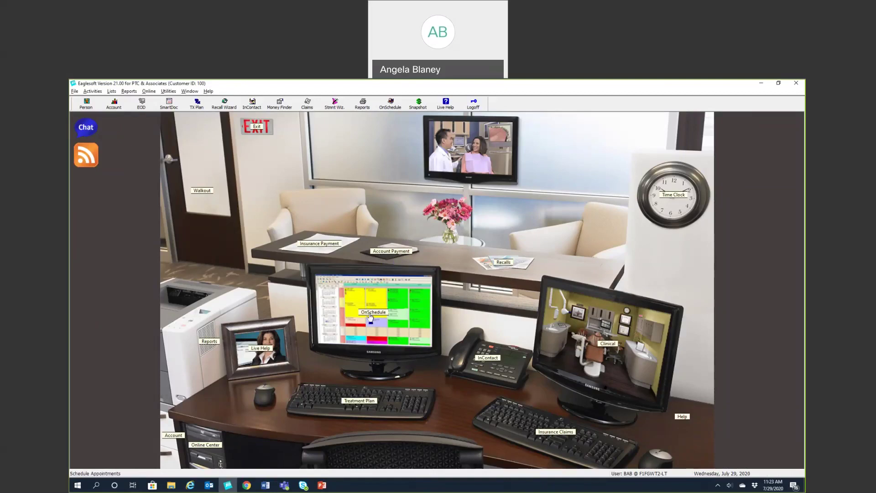
Glance at the day's schedule, then hide and restore the front office picture via File > Show FrontOffice.
click(369, 329)
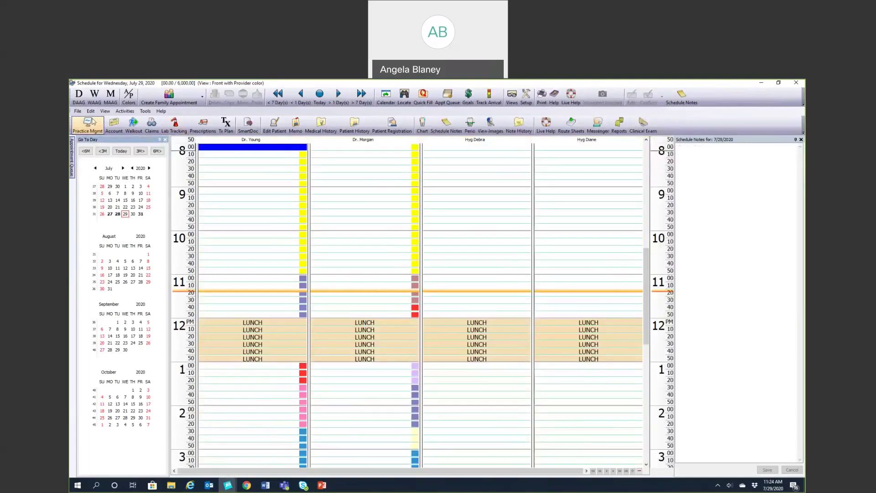
click(88, 123)
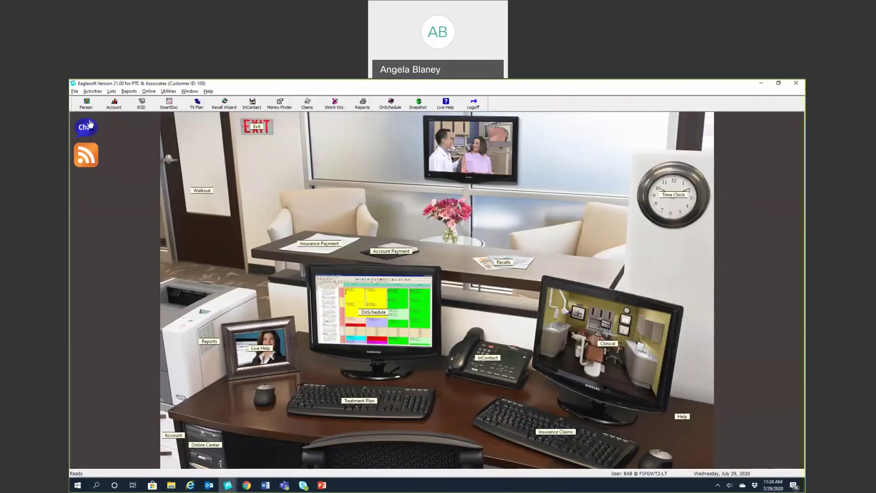
click(74, 91)
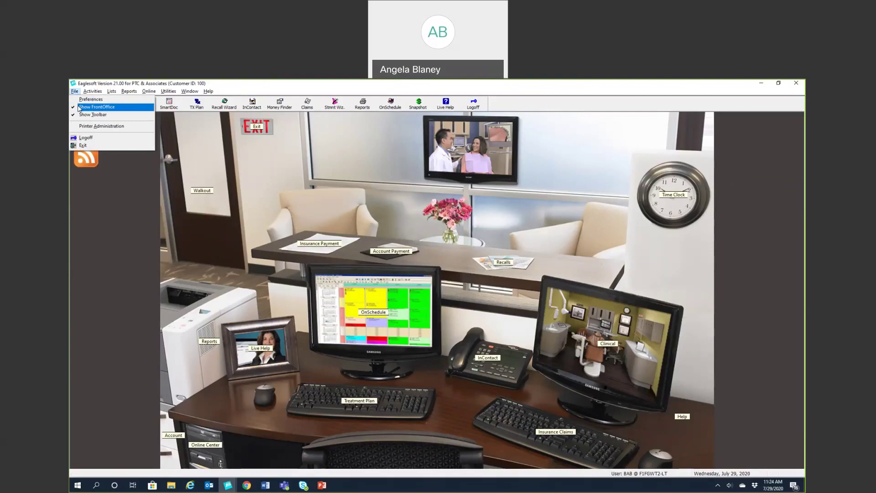
click(79, 107)
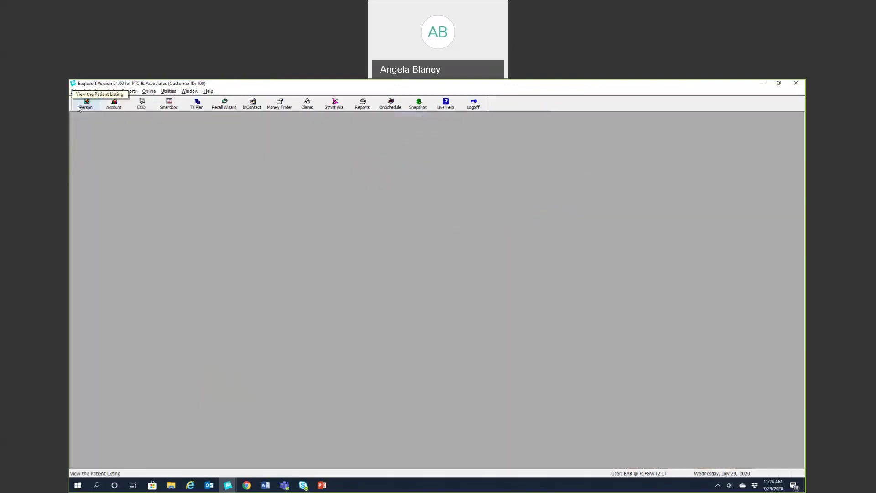
click(75, 91)
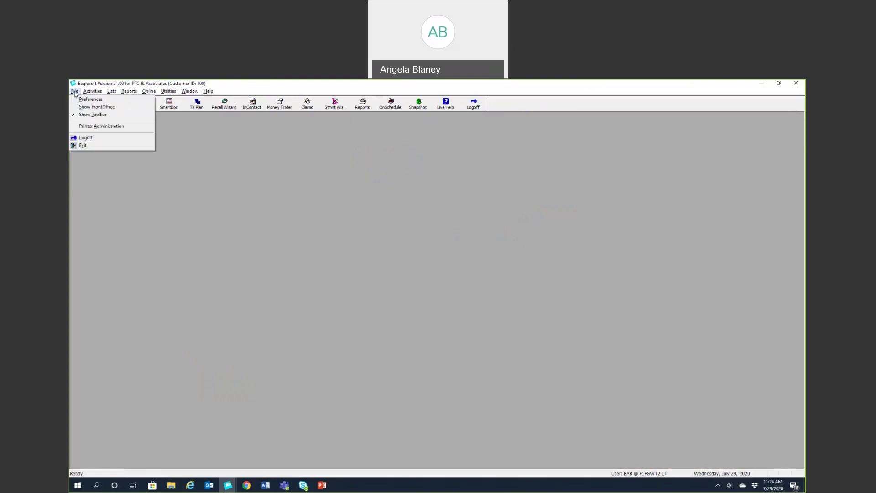
click(84, 108)
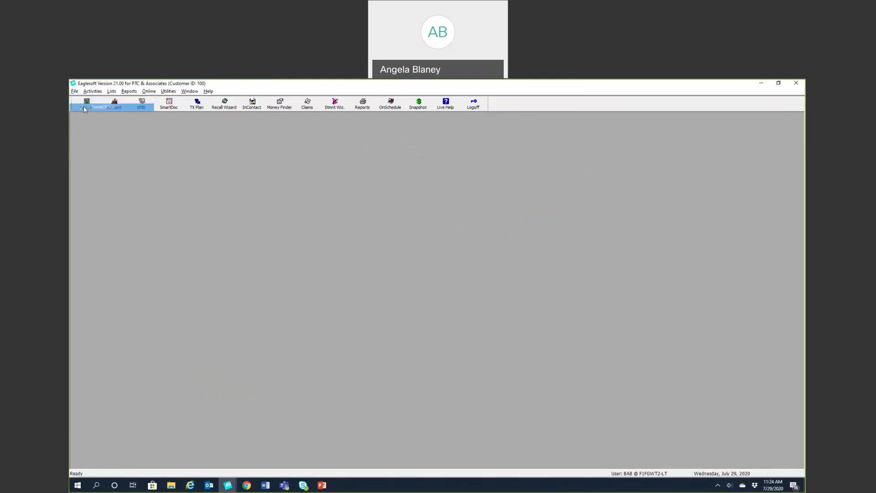
click(75, 90)
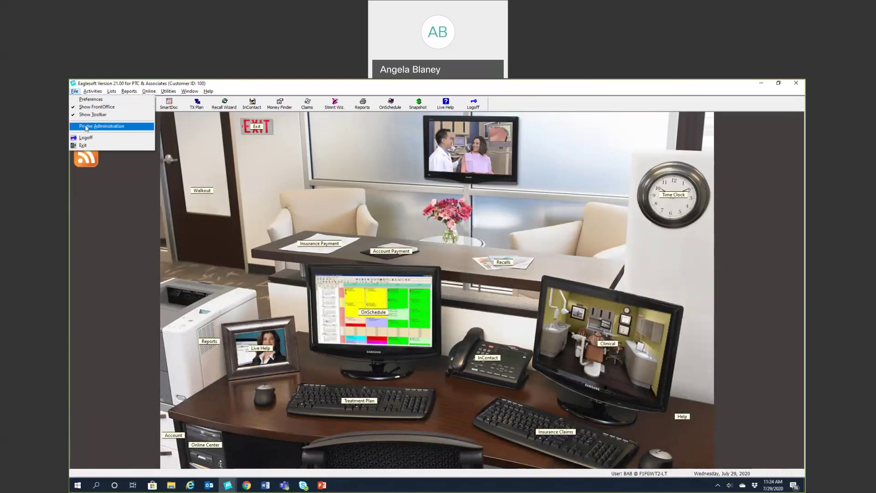
click(86, 127)
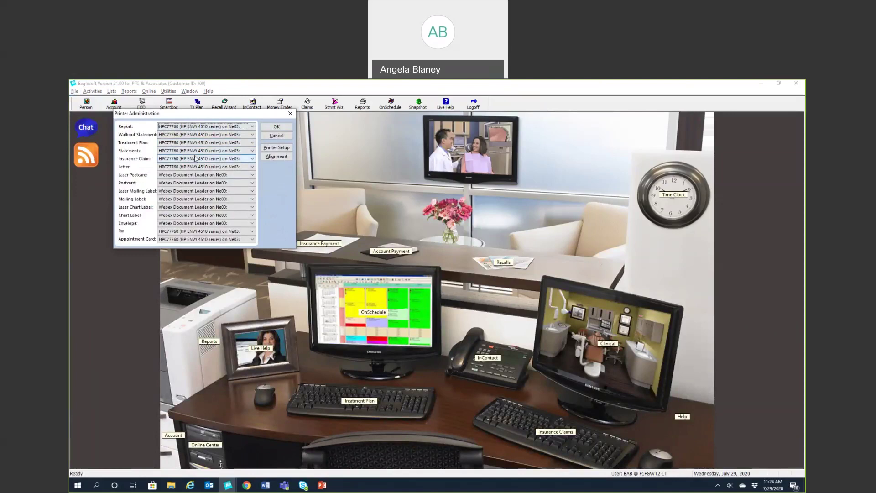
click(287, 128)
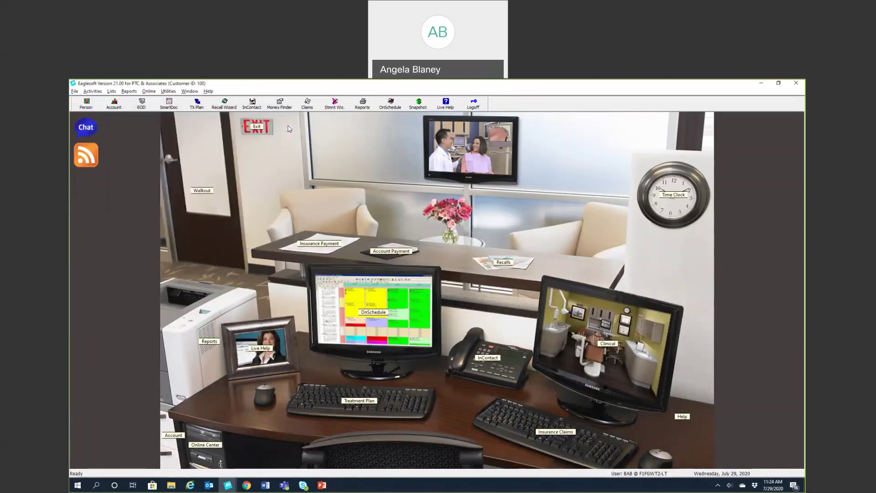
Open the File menu, dismiss it, and open it again to reach Preferences.
click(75, 91)
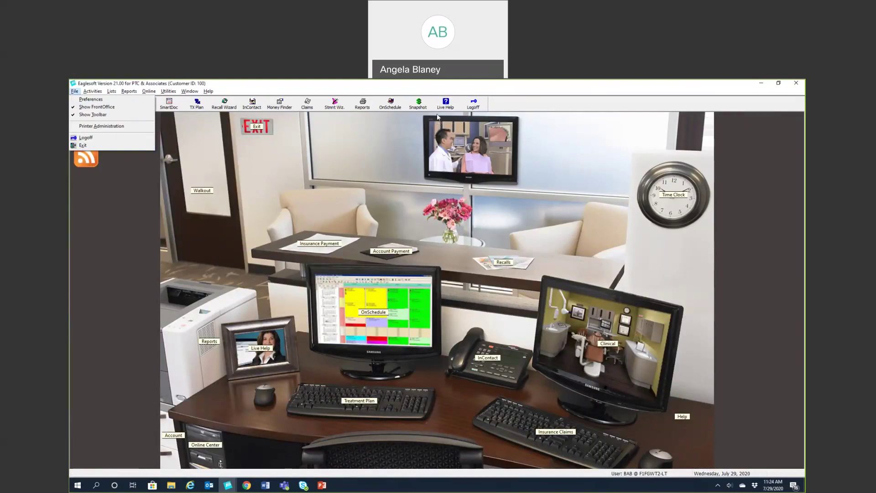
click(473, 106)
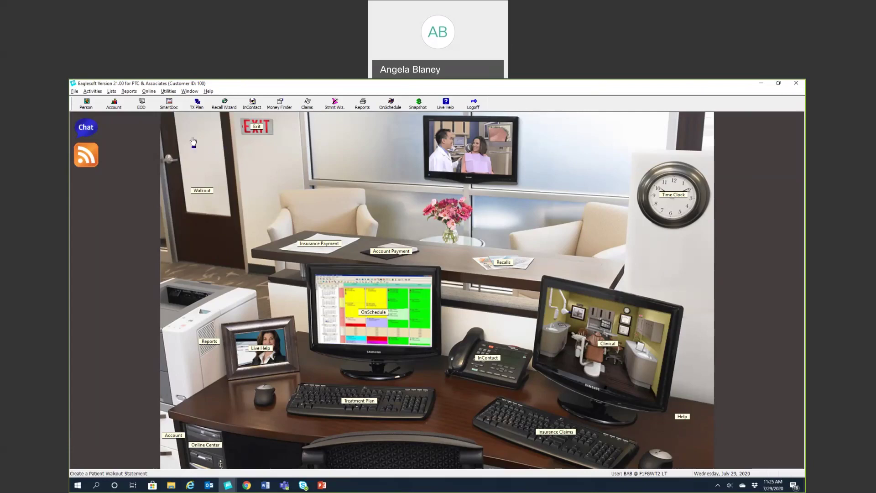
click(74, 91)
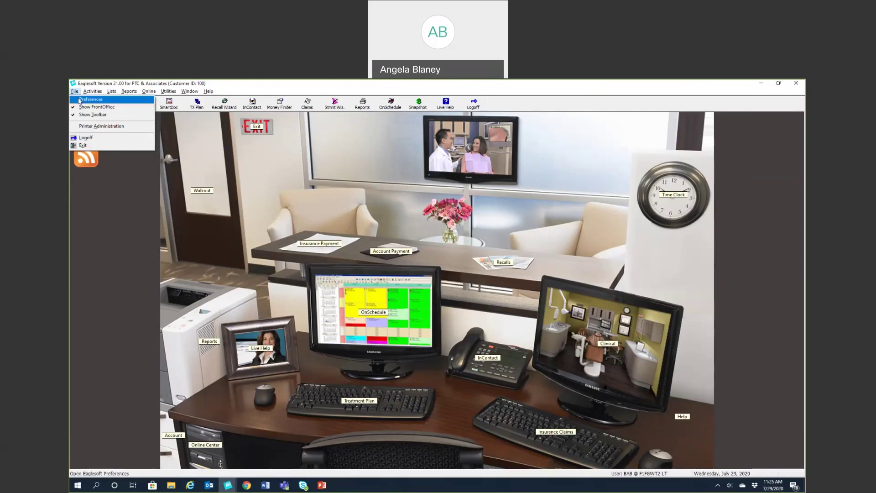
Open File > Preferences and view the Employer and OnSchedule settings pages.
click(79, 99)
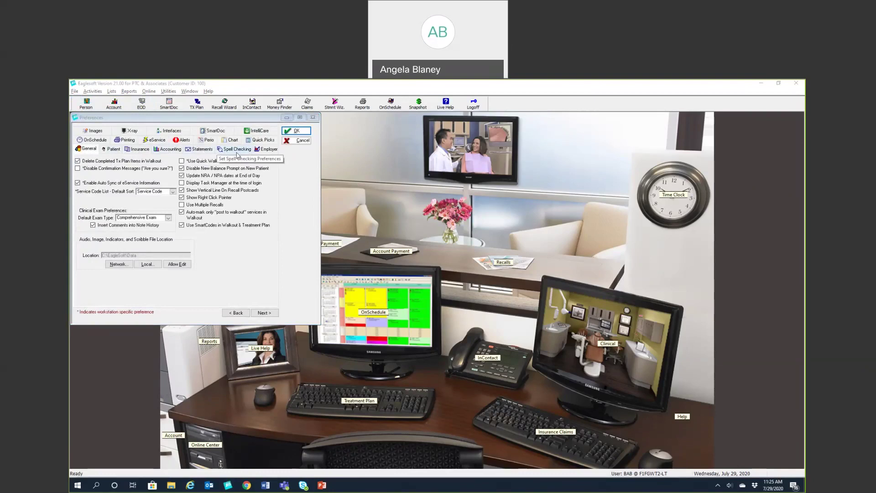
click(264, 150)
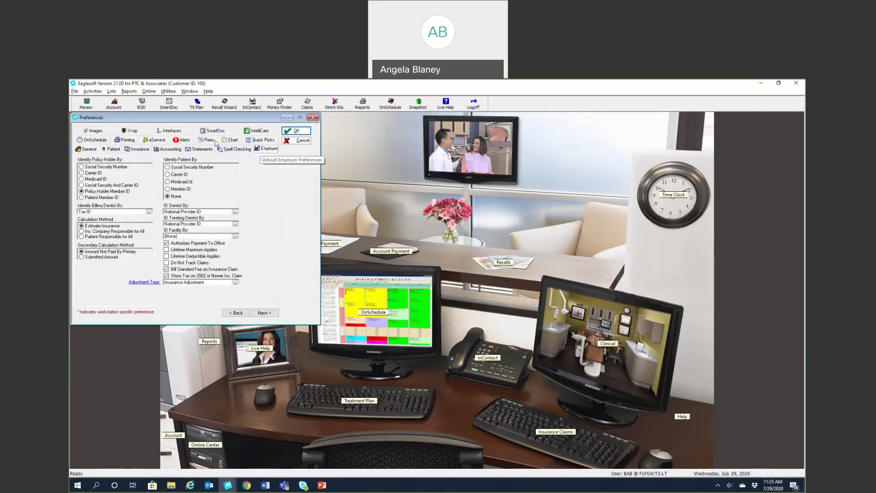
click(105, 141)
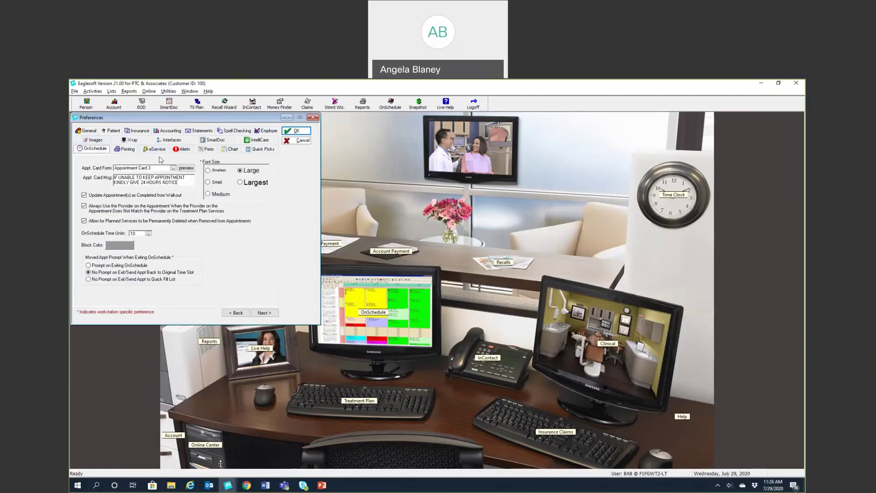
Review the Printing, eService, Alerts, Perio, Chart, Quick Picks and Images preference pages.
click(125, 152)
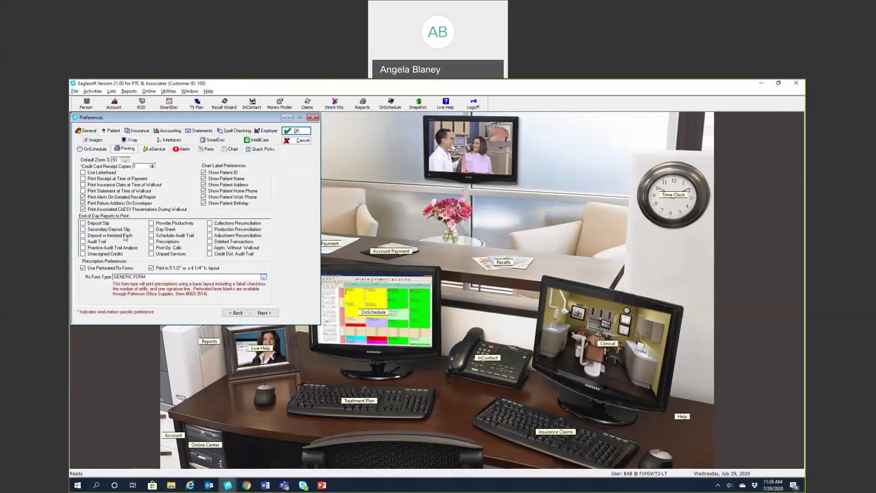
click(157, 152)
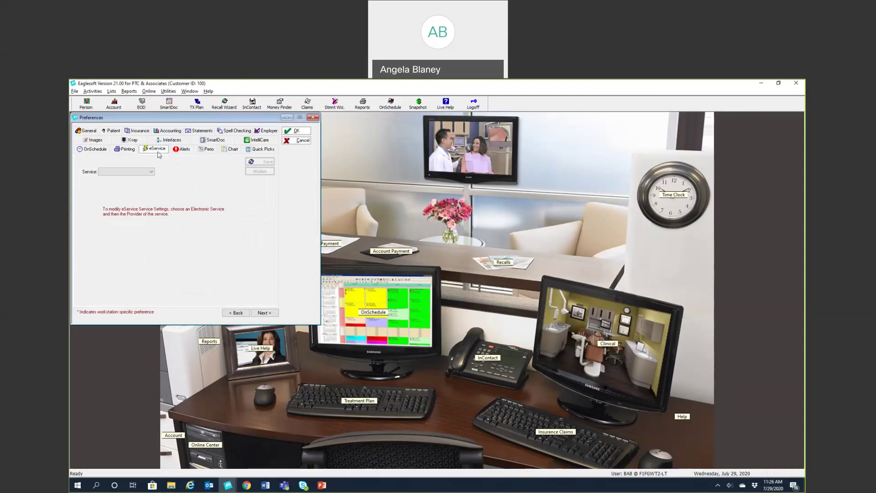
click(184, 152)
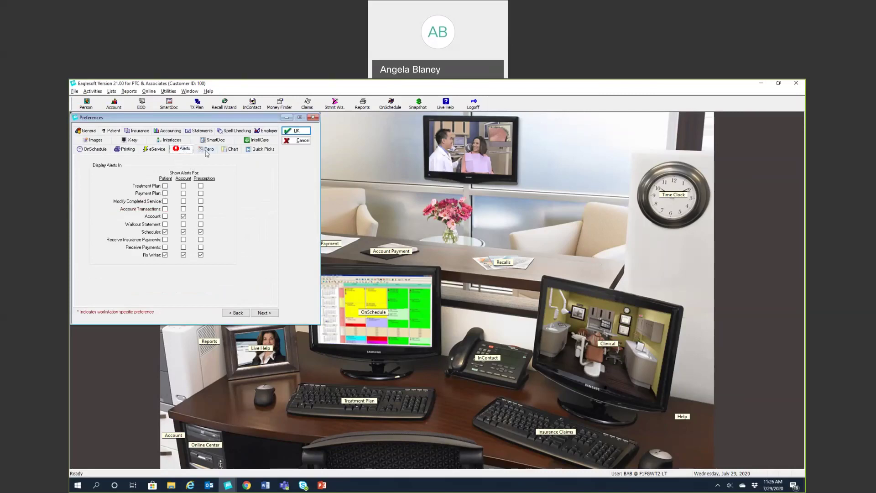
click(206, 151)
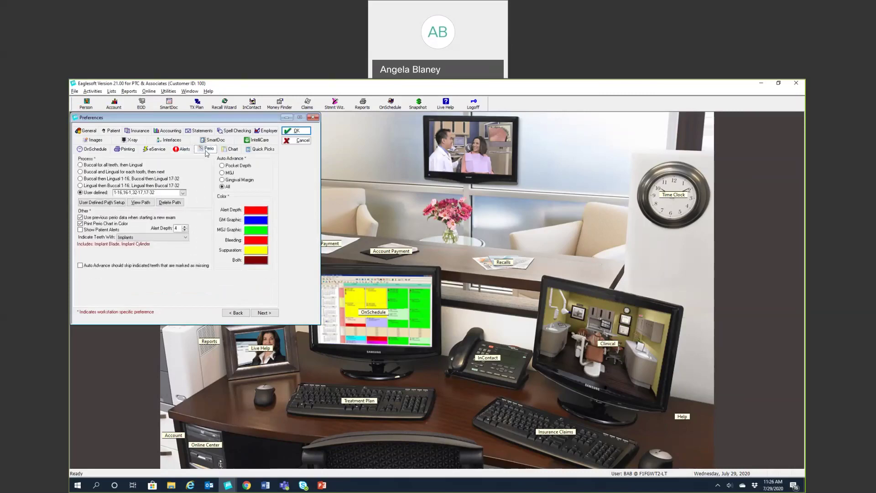
click(232, 150)
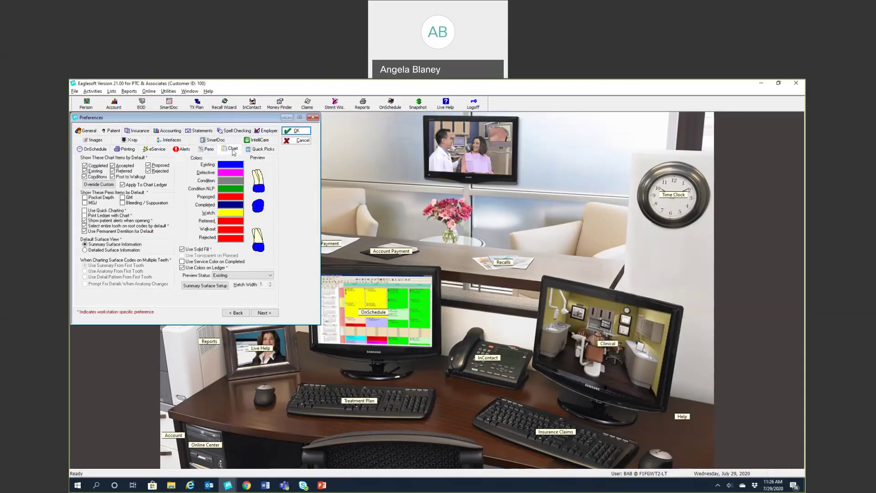
click(255, 149)
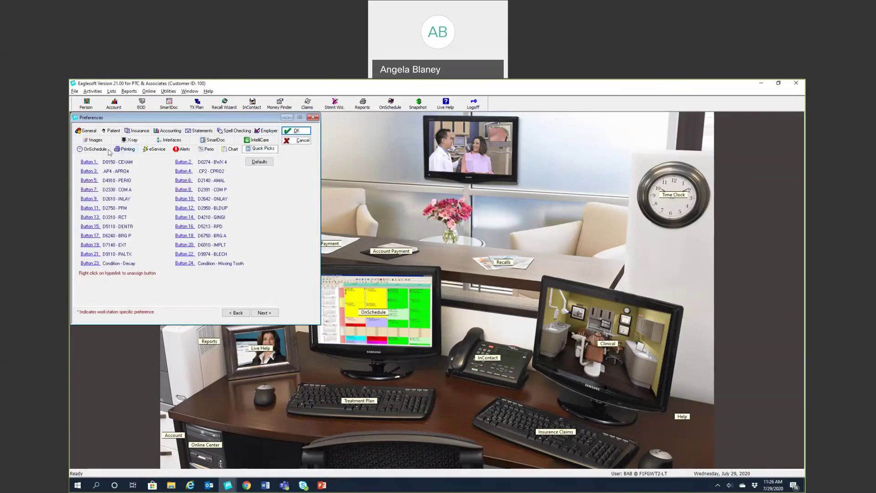
click(91, 141)
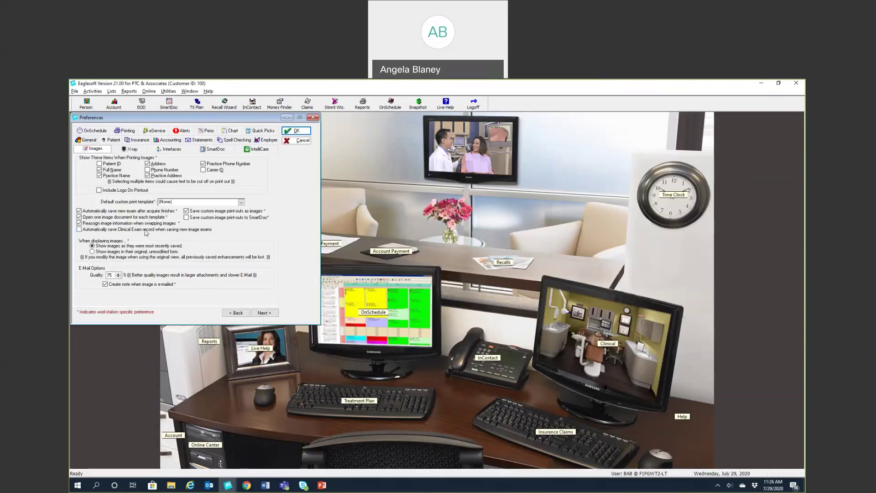
Check the X-ray, Interfaces and SmartDoc pages, then exit Preferences without saving changes.
click(133, 152)
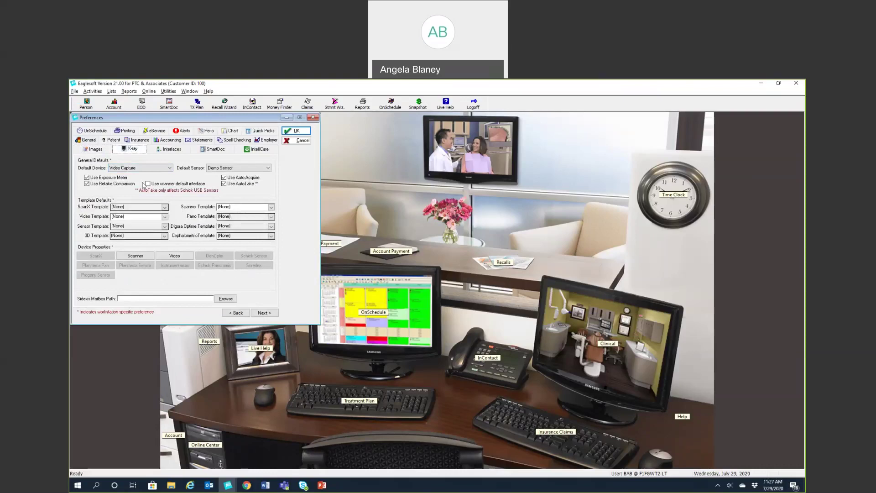
click(167, 149)
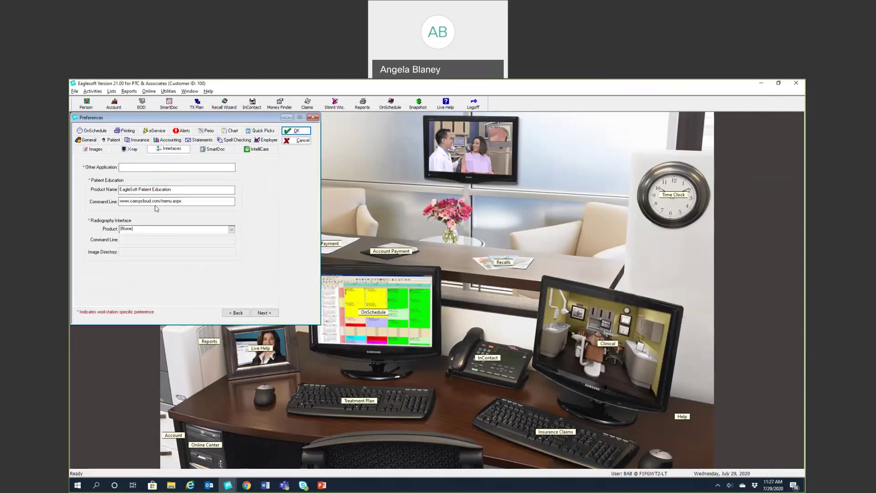
click(207, 150)
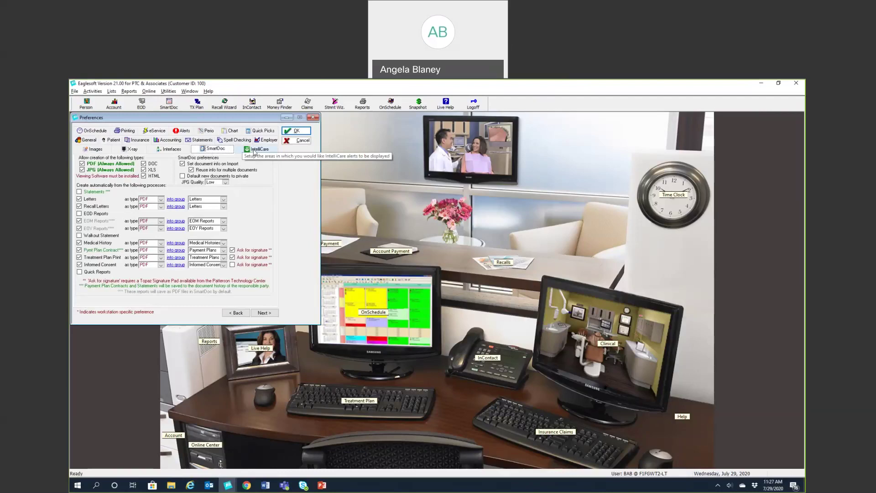
click(309, 119)
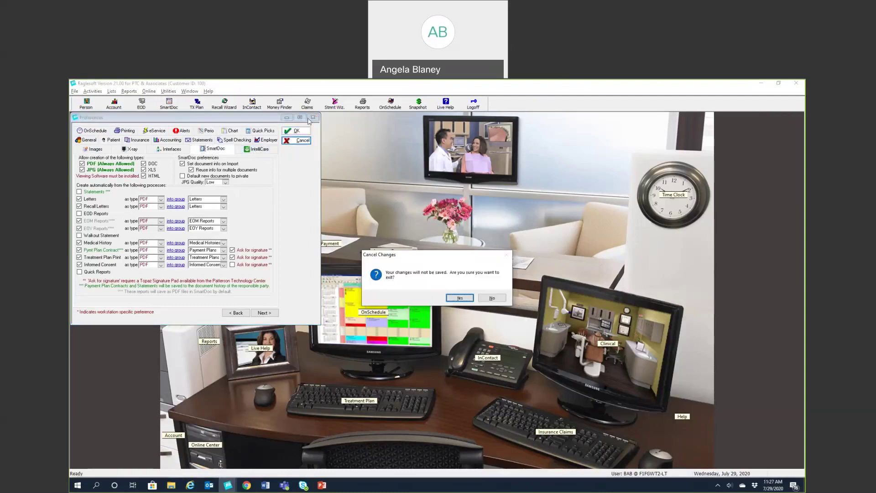
click(457, 299)
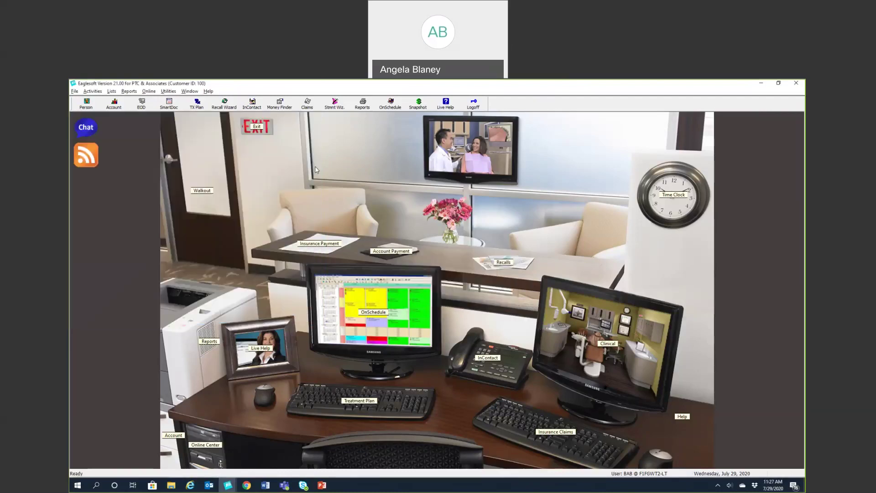
From the Activities menu, point to Practice Management, then move across to the Lists menu.
click(90, 92)
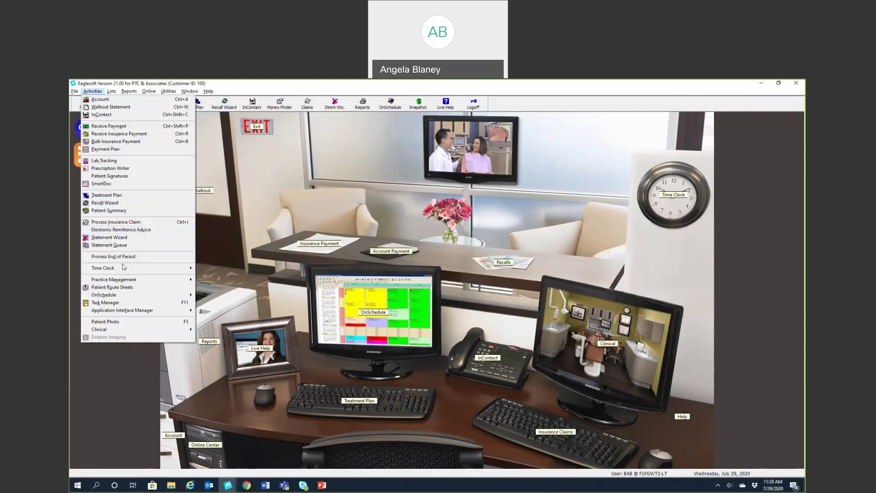
mouse_move(115, 282)
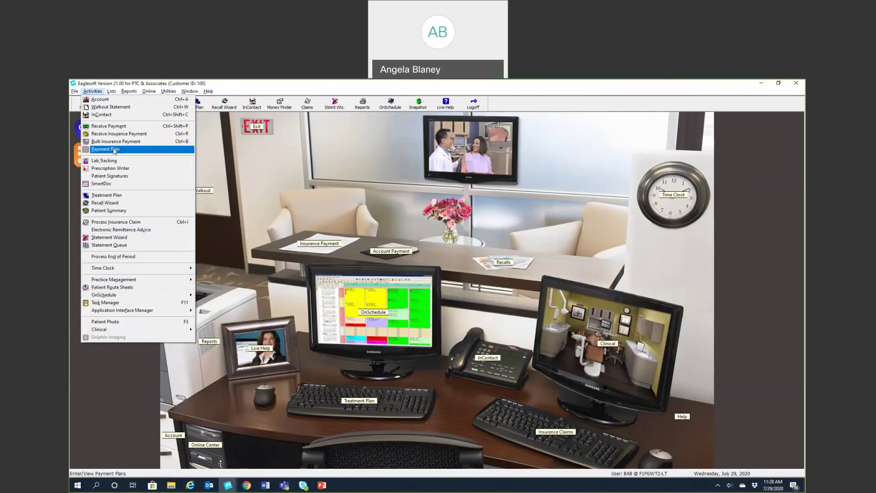
mouse_move(115, 94)
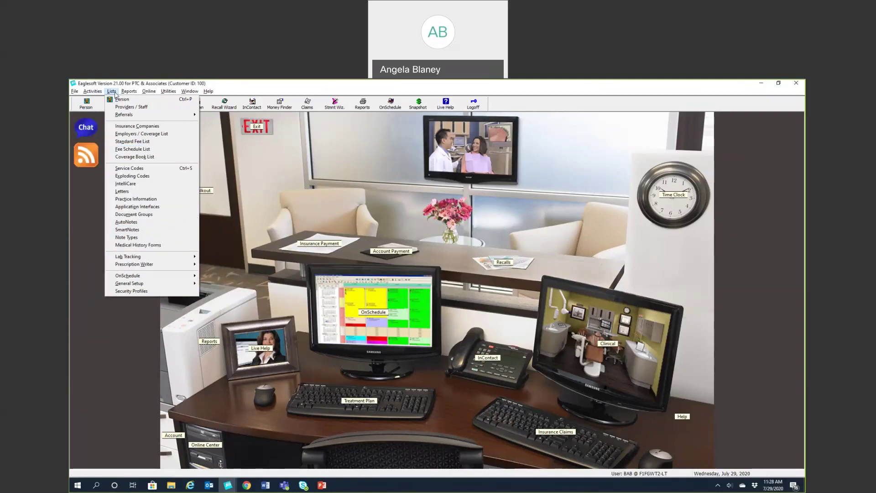
Open Lists > Service Codes, review codes like D0120 Periodic Oral Evaluation, and close the list.
mouse_move(116, 114)
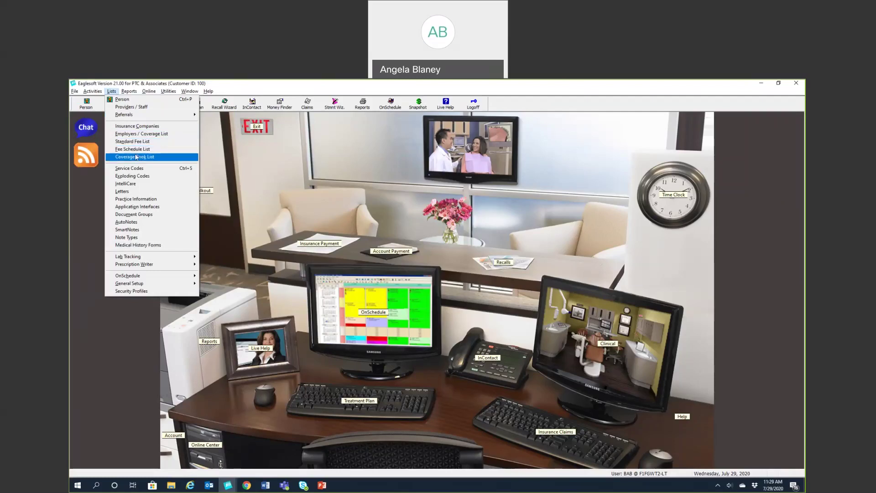
click(134, 170)
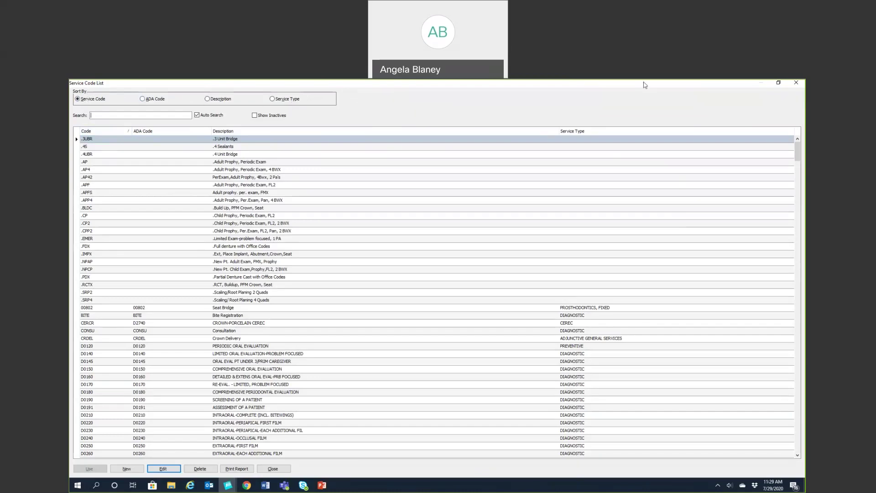
click(796, 84)
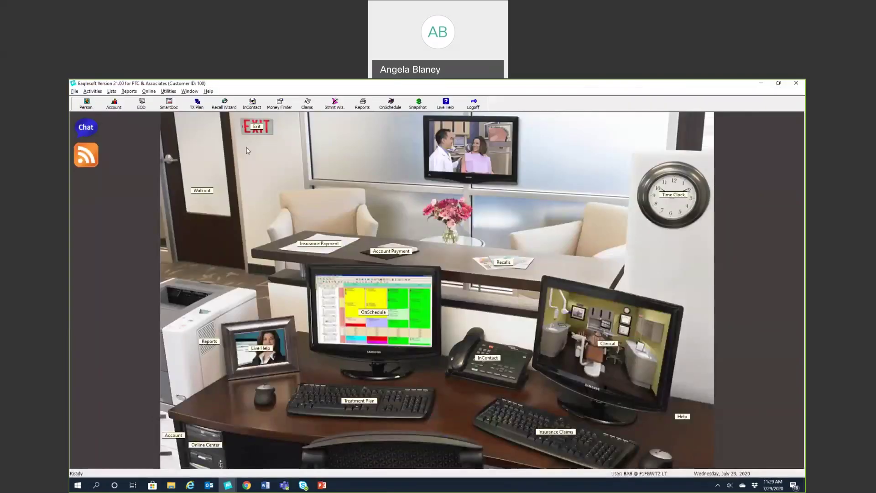
View Lists > Practice Information, close it, and reopen the Lists menu.
click(111, 92)
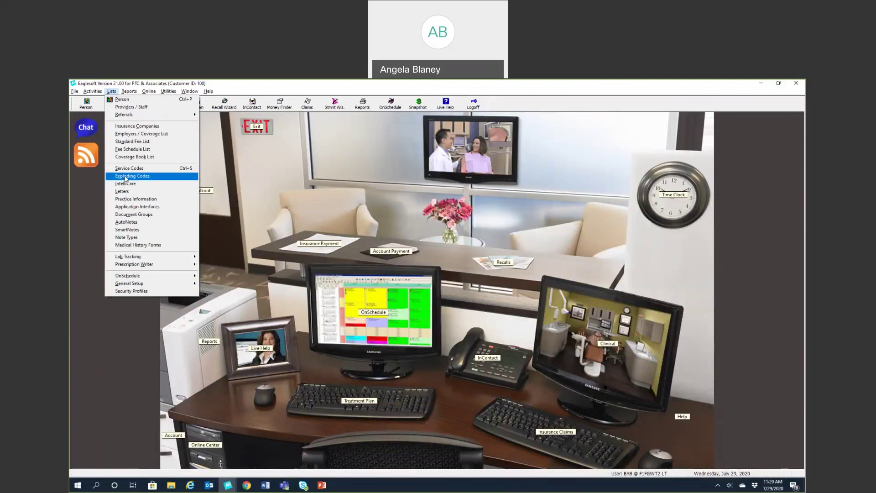
click(130, 199)
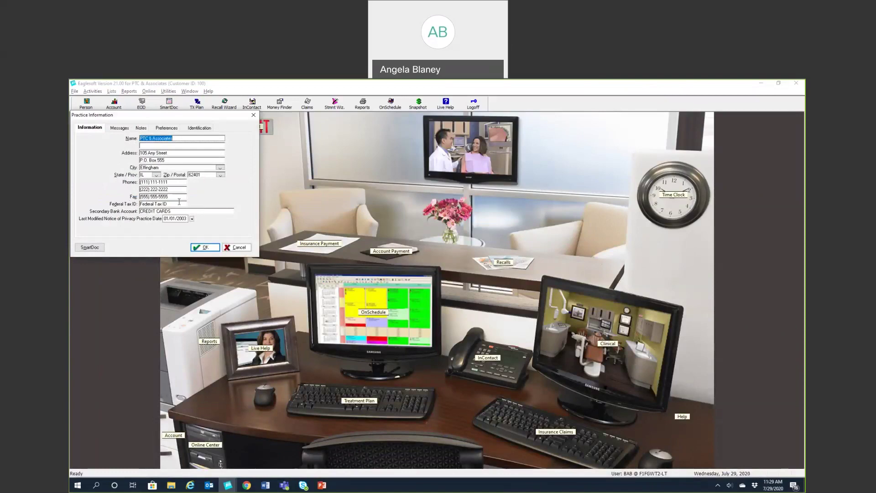
click(253, 115)
click(112, 91)
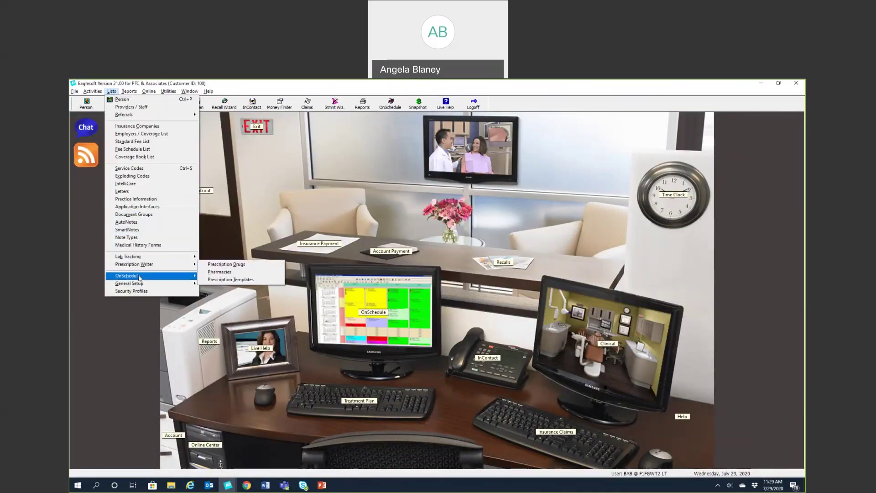
Browse the OnSchedule and General Setup submenus of Lists, then move over to Reports.
mouse_move(139, 275)
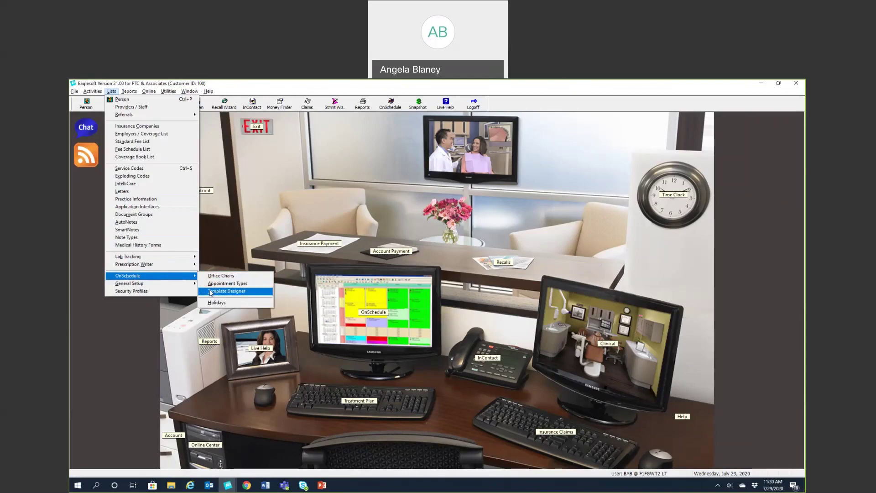
mouse_move(190, 286)
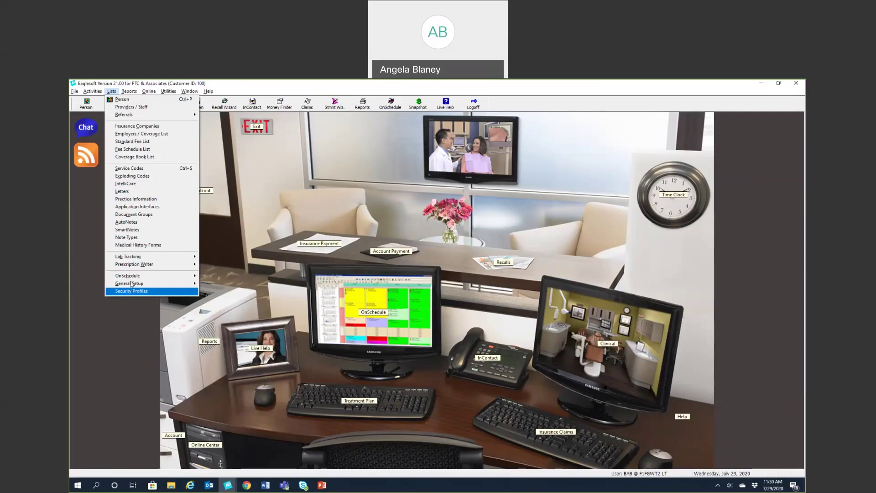
mouse_move(130, 91)
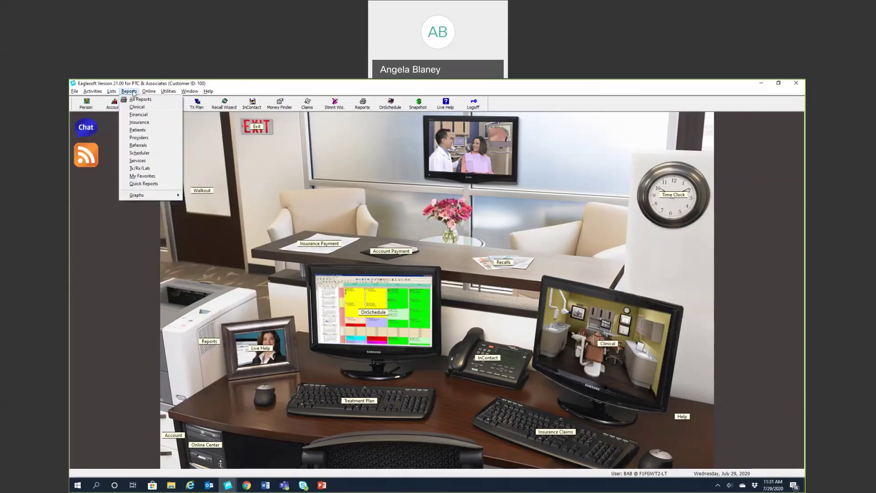
Open Reports > All Reports and browse the Financial, Insurance, Patients, Providers and Scheduler categories.
click(137, 99)
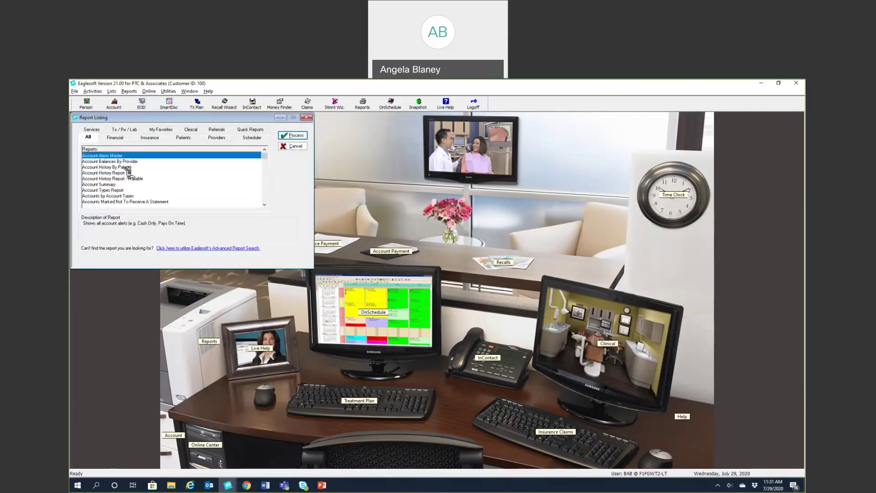
click(116, 138)
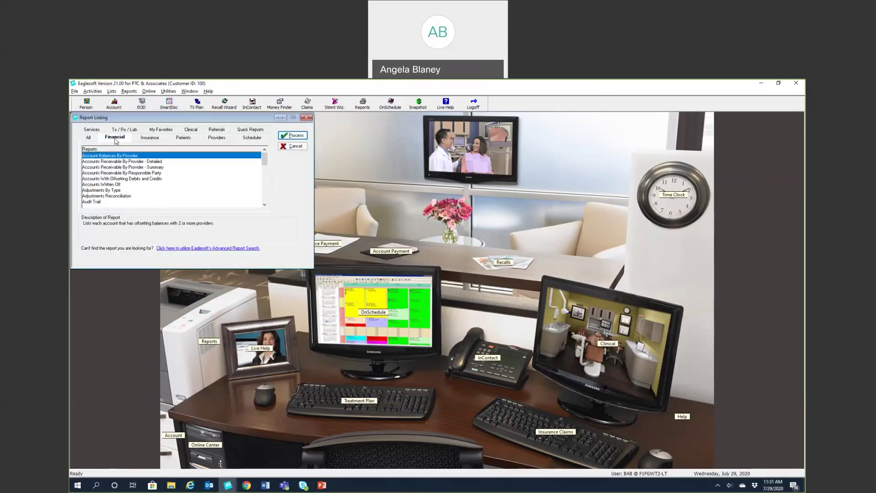
click(137, 140)
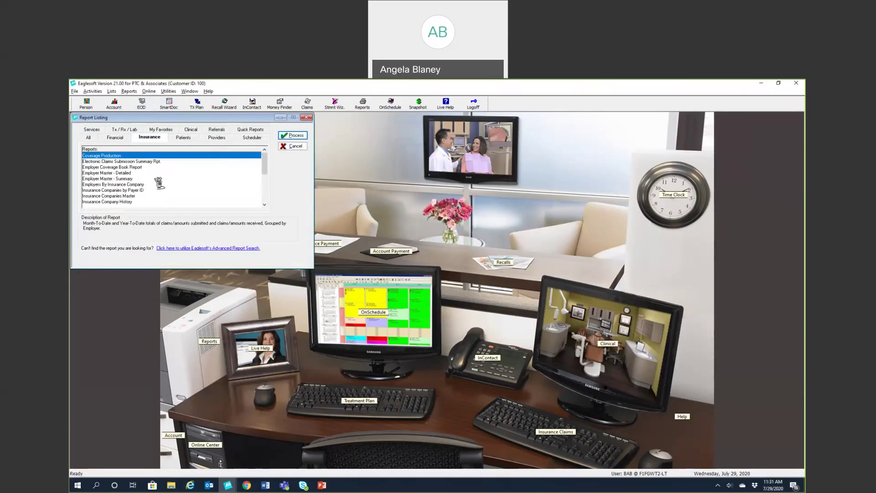
click(178, 142)
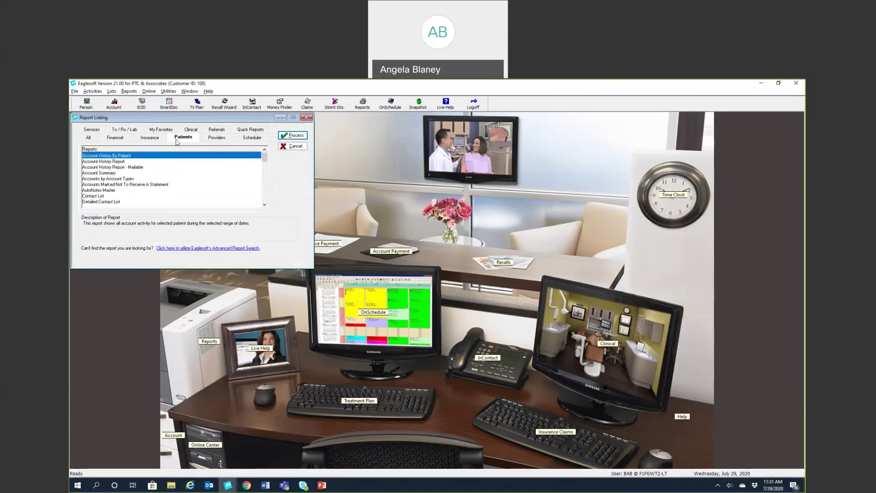
click(213, 140)
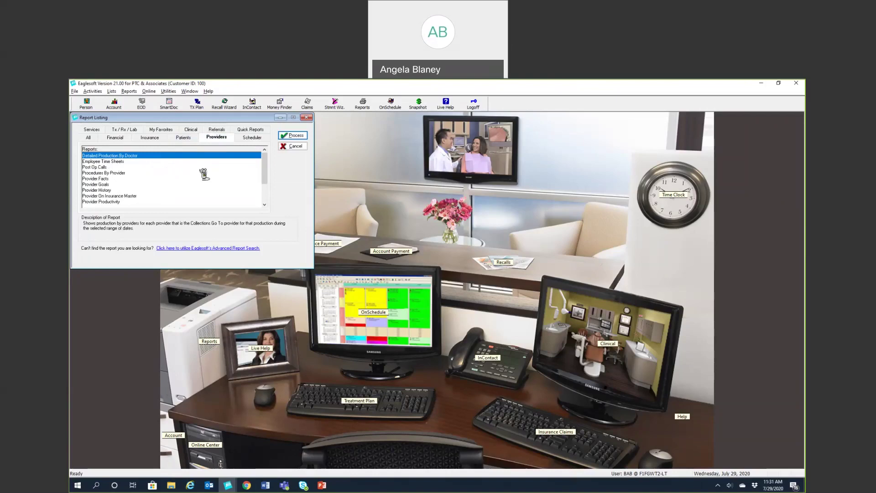
click(255, 139)
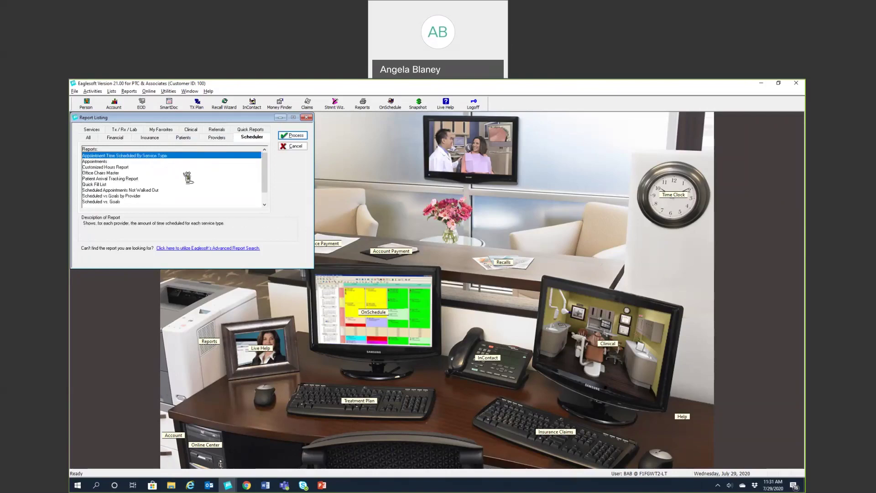
Browse the Services, treatment/prescription/lab, My Favorites, Referrals and Quick Reports categories.
click(91, 130)
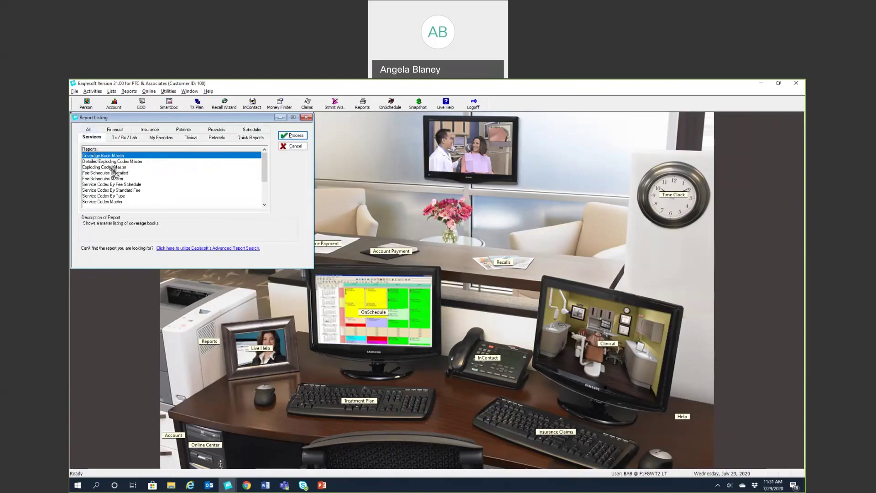
click(115, 140)
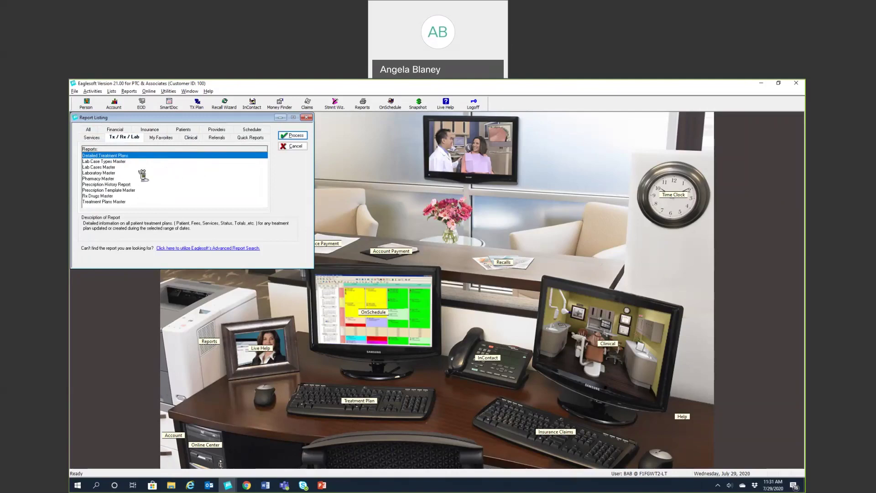
click(160, 140)
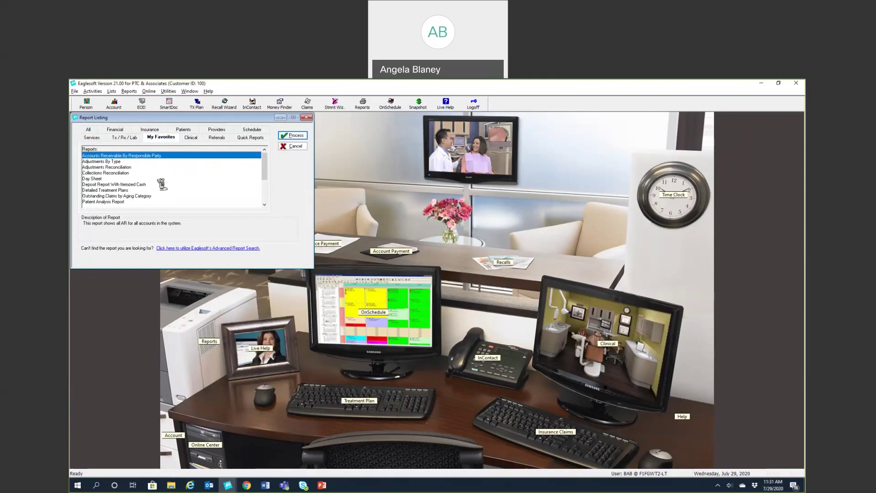
click(213, 138)
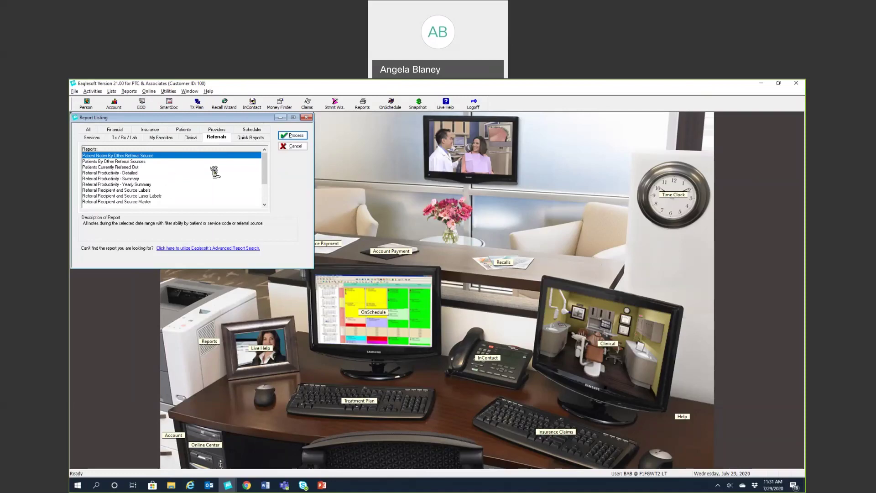
click(247, 138)
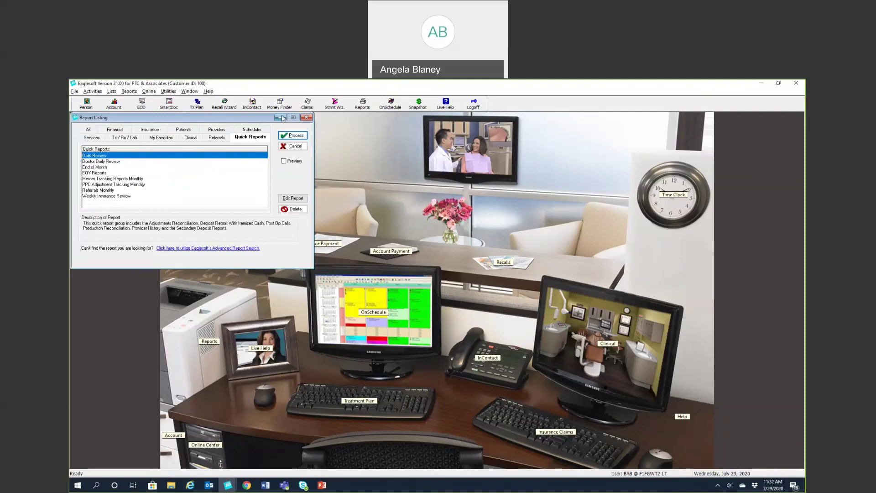
Read the End of Month and PPO Adjustment Tracking Monthly groups, then close Report Listing.
click(104, 167)
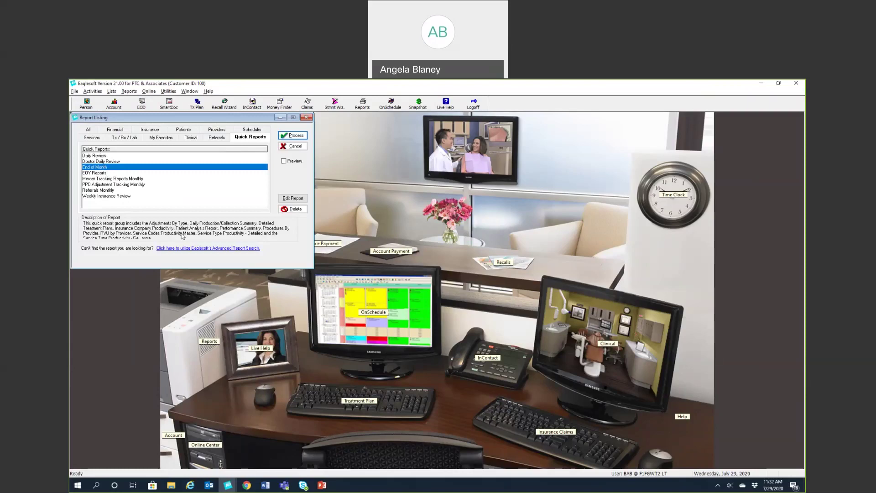
click(114, 184)
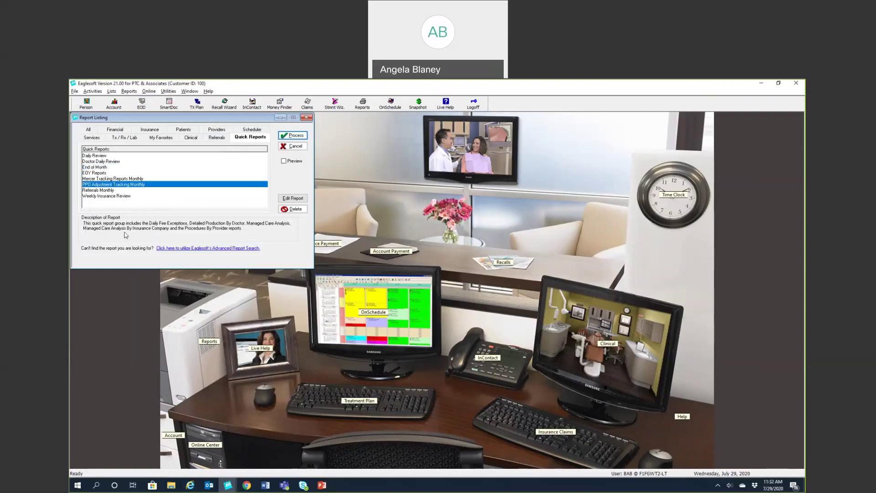
click(307, 117)
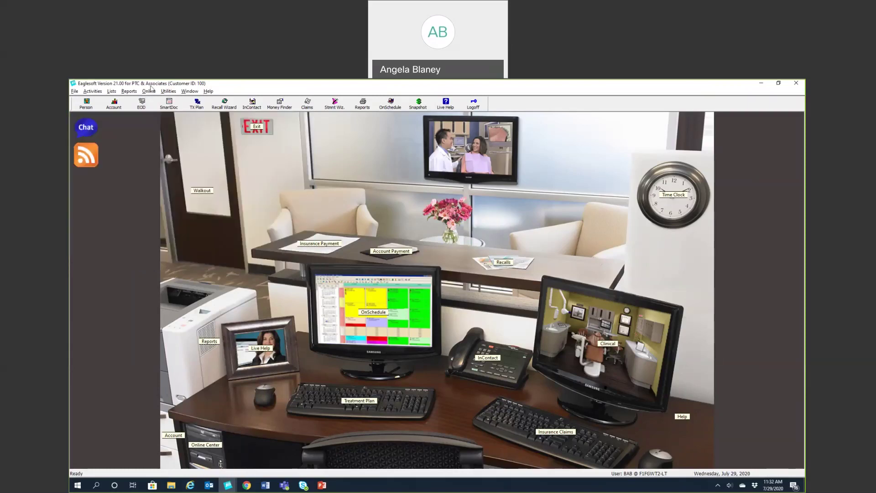
Open the Online menu listing FAQ, Live Help, support options, CAESY Cloud and AutoSDS.
click(148, 91)
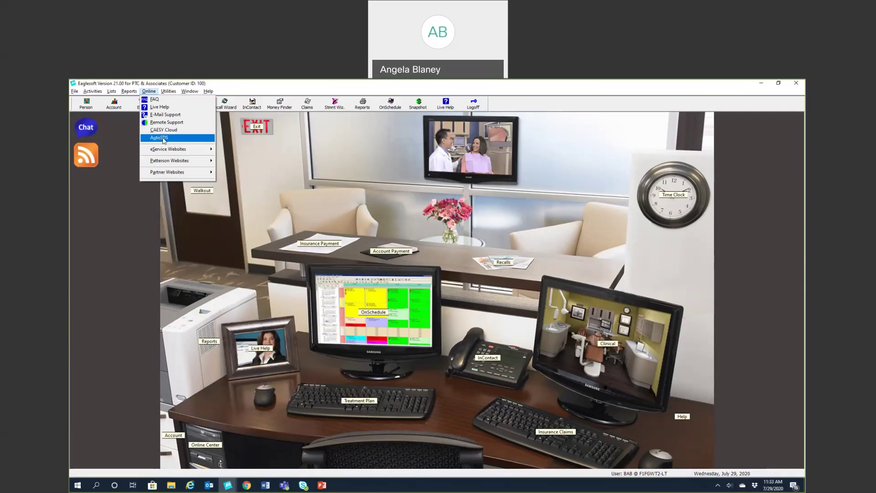
Bring up the Utilities menu with Purge Options highlighted.
mouse_move(166, 150)
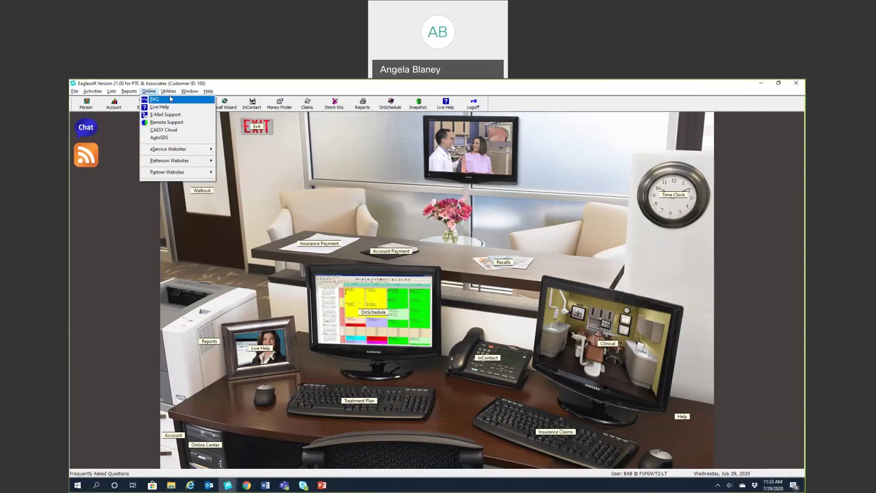
mouse_move(170, 92)
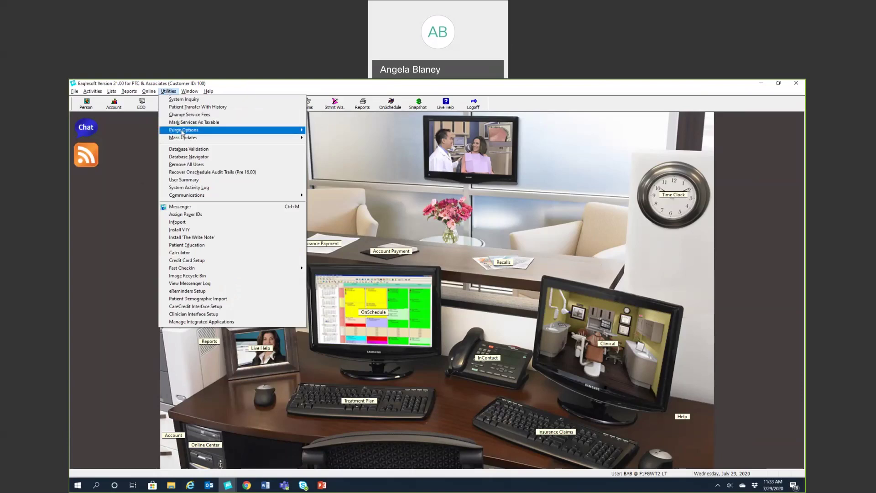
Show the Window menu with Practice Management, Clinical and Integrated modes.
mouse_move(182, 132)
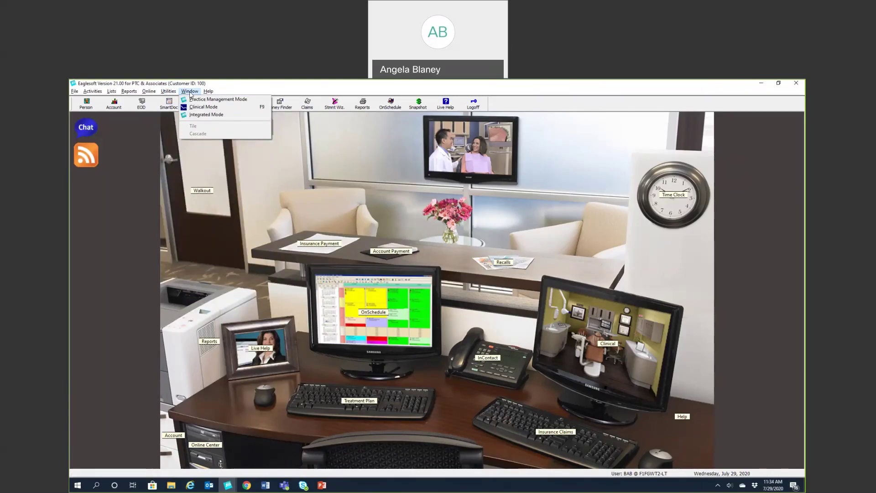
Switch Eaglesoft to Integrated Mode, then to Clinical Mode via the Window menu.
click(198, 117)
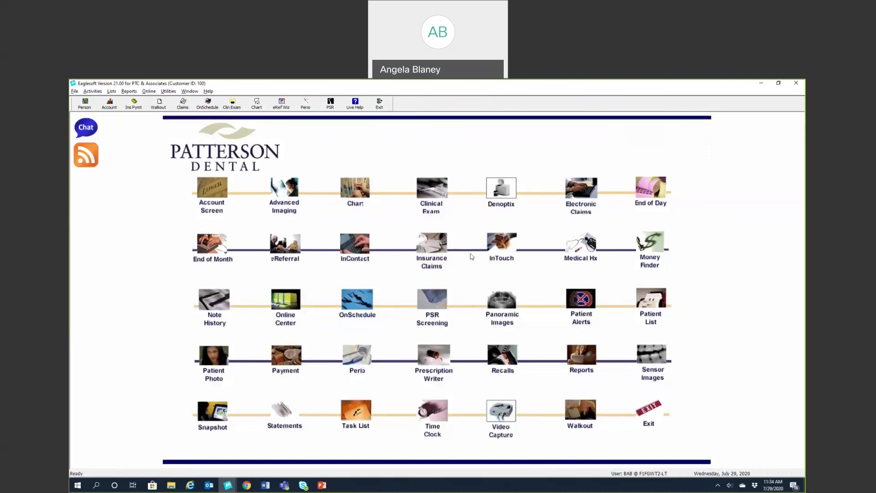
click(190, 92)
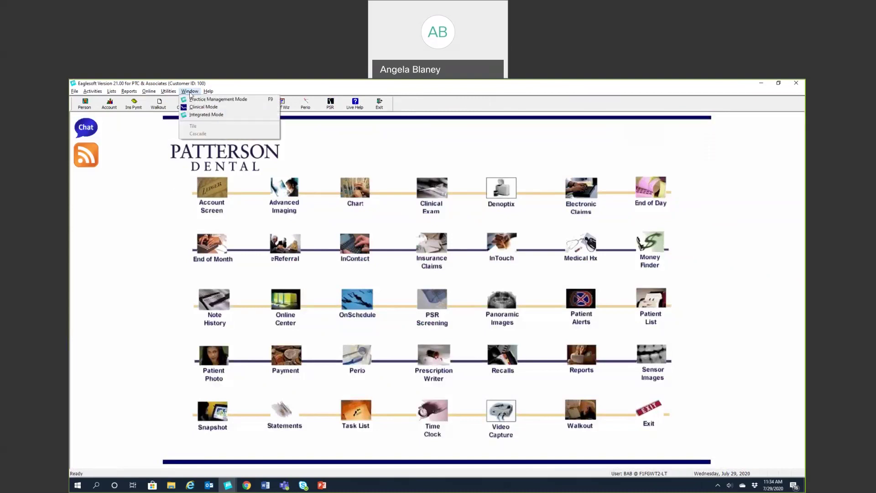
click(192, 107)
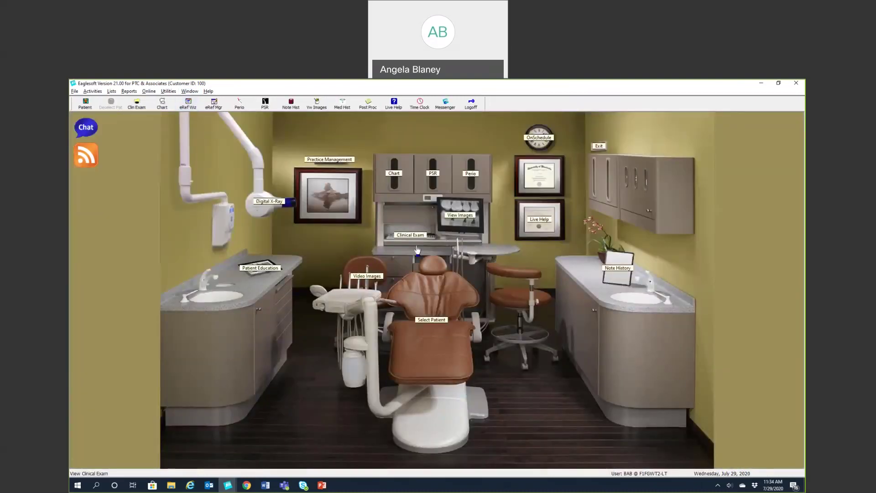
Return to Practice Management Mode and display the Help menu.
click(189, 93)
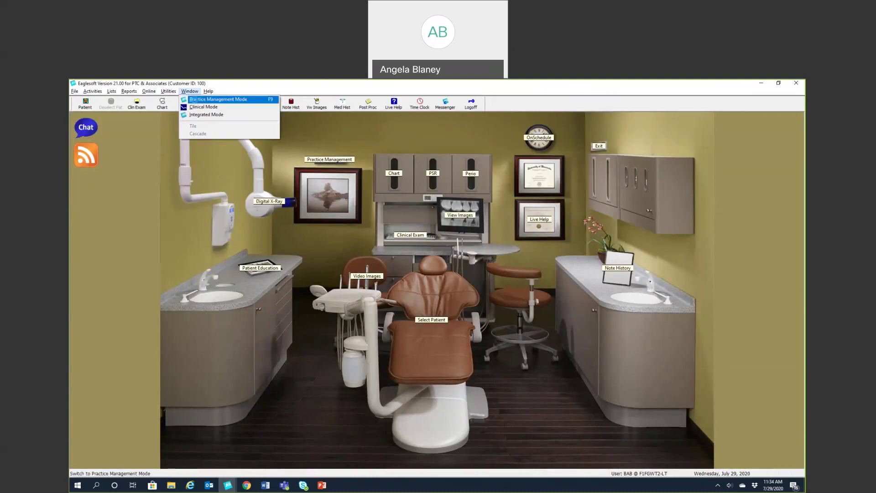
click(192, 99)
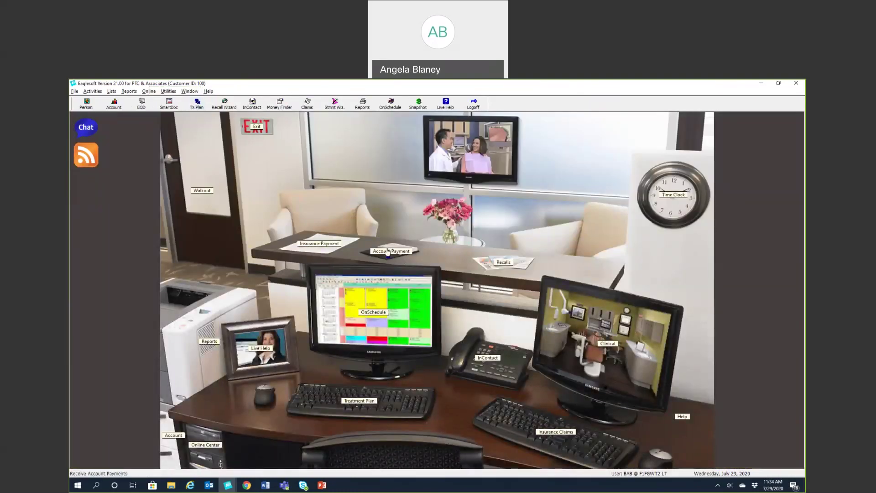
click(208, 92)
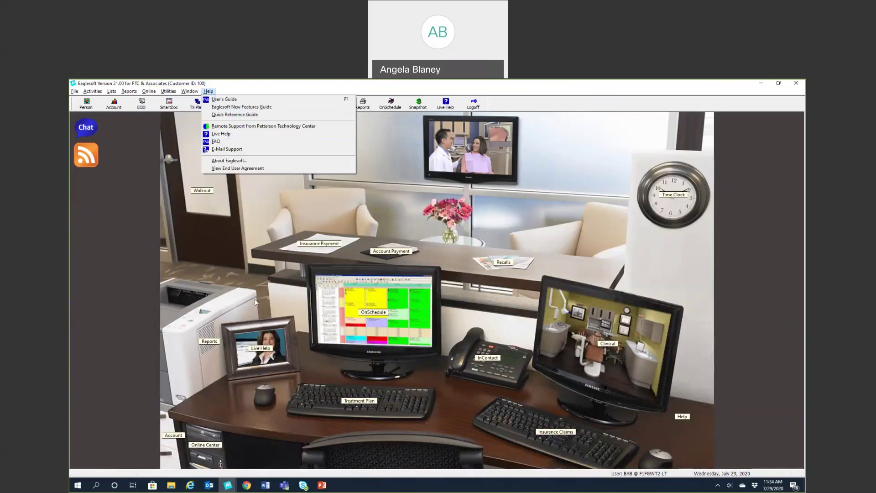
Close the Help menu, the Report Listing dialog and the Live Help support popup.
click(266, 356)
key(Escape)
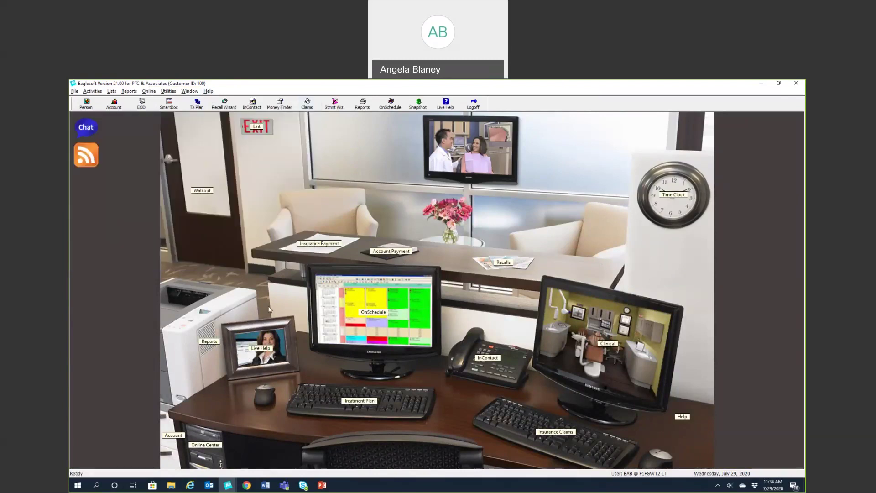
click(269, 358)
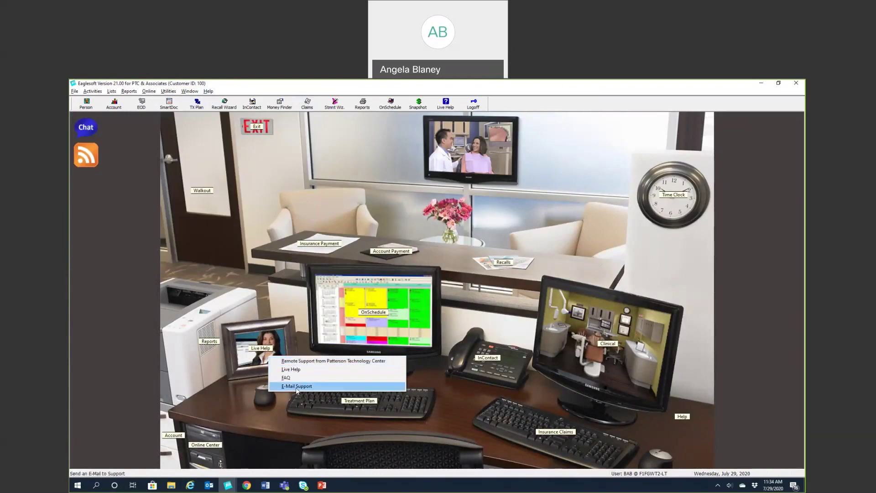
click(307, 264)
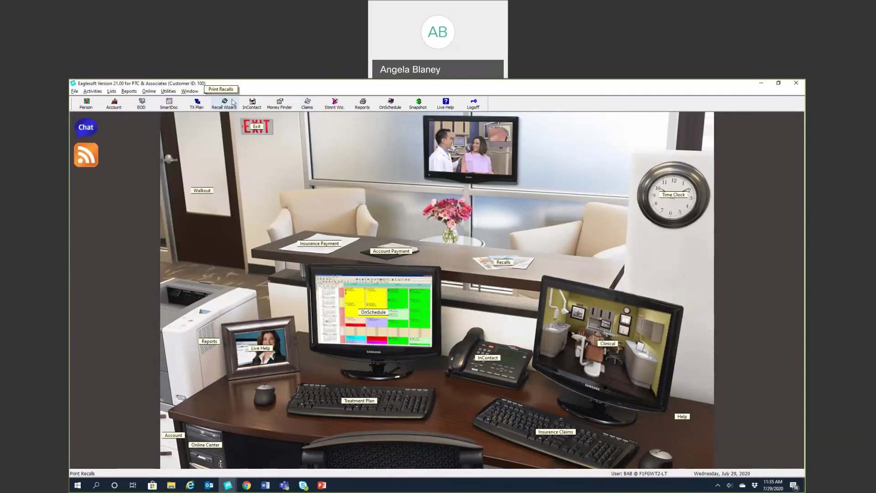
Turn toolbar Show Text off and back on, then bring up the toolbar Customize window.
right_click(185, 105)
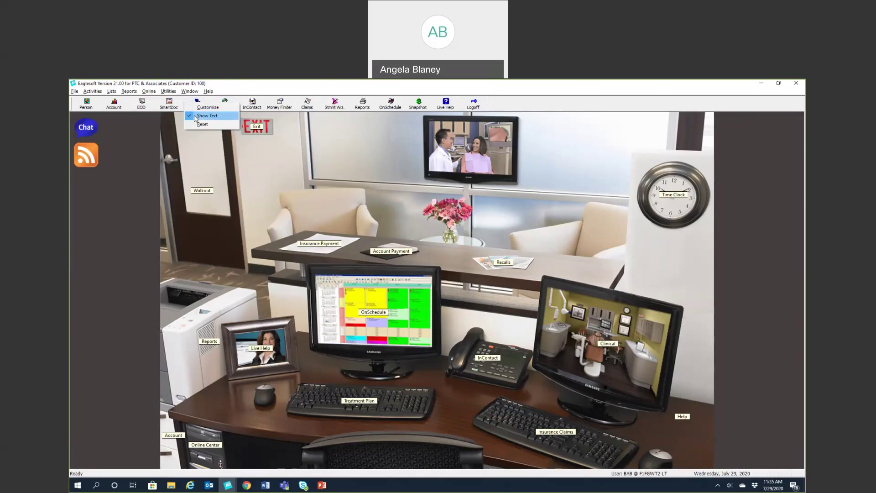
click(195, 116)
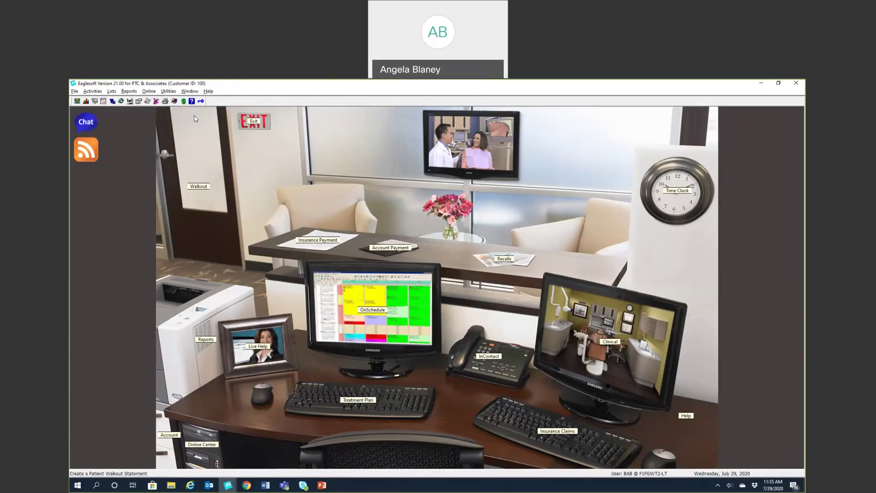
right_click(165, 100)
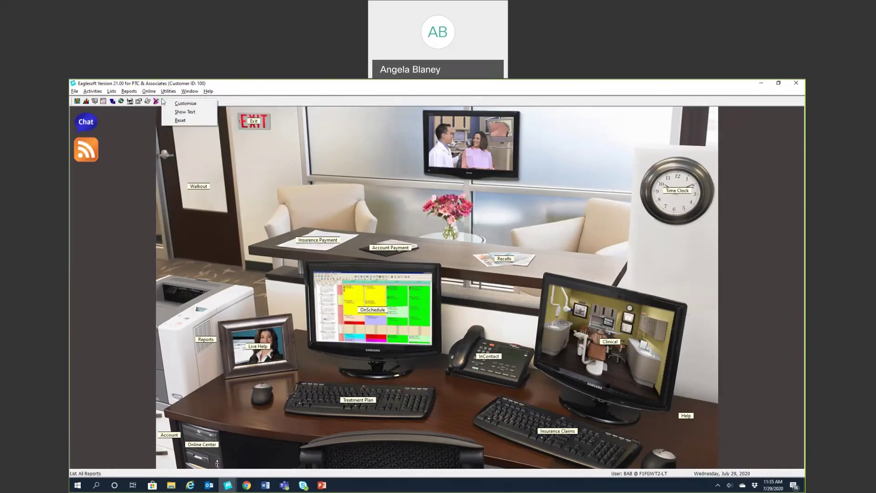
click(170, 111)
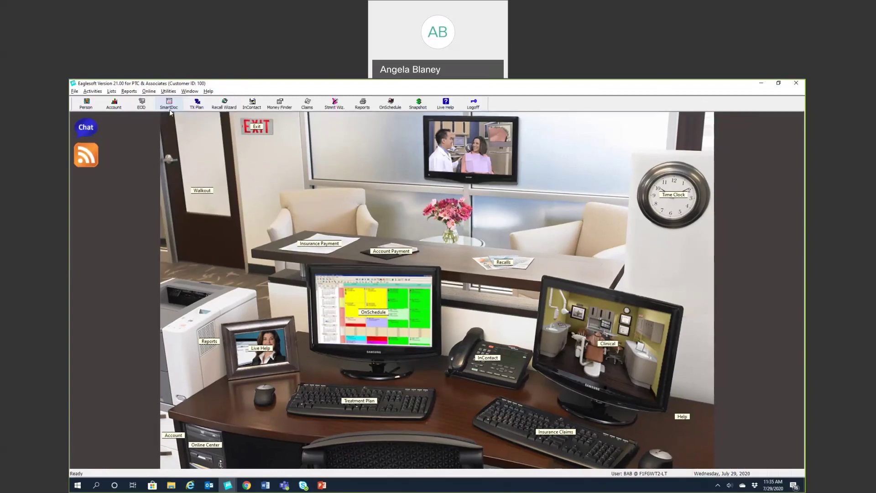
right_click(210, 102)
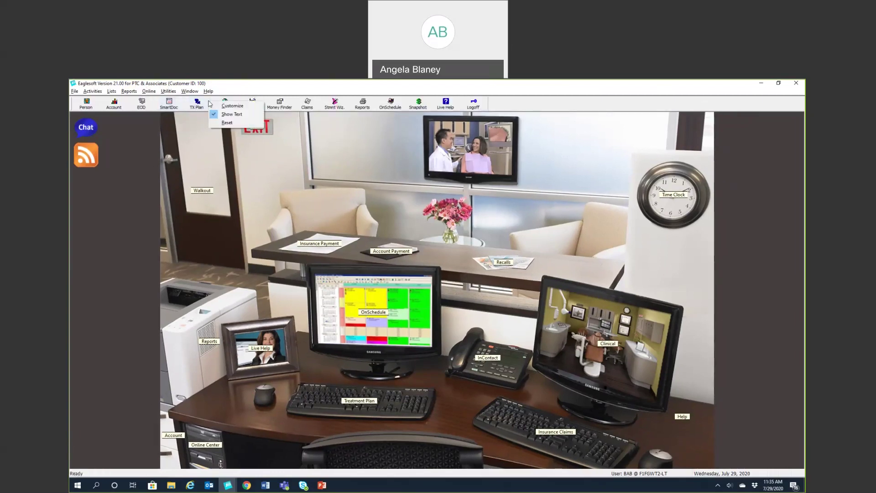
click(232, 105)
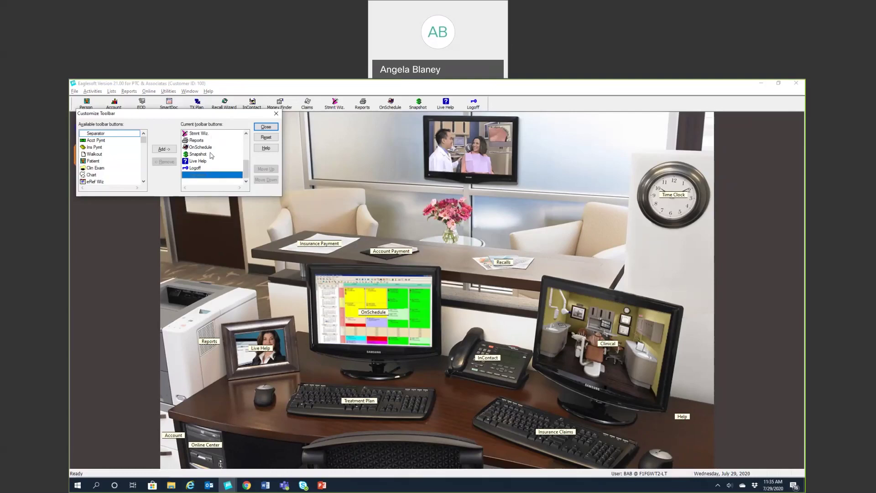
Add the Lab Tracking button to the toolbar.
scroll(107, 157, down, 3)
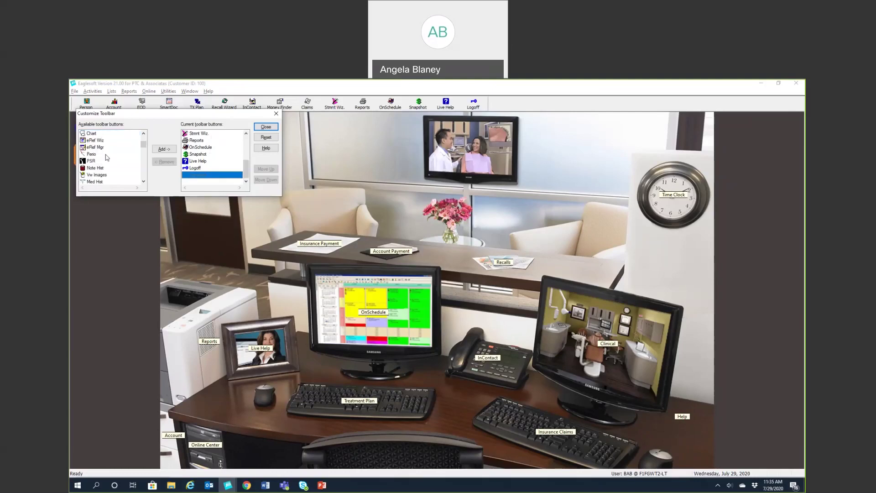
scroll(106, 157, down, 1)
scroll(106, 157, down, 2)
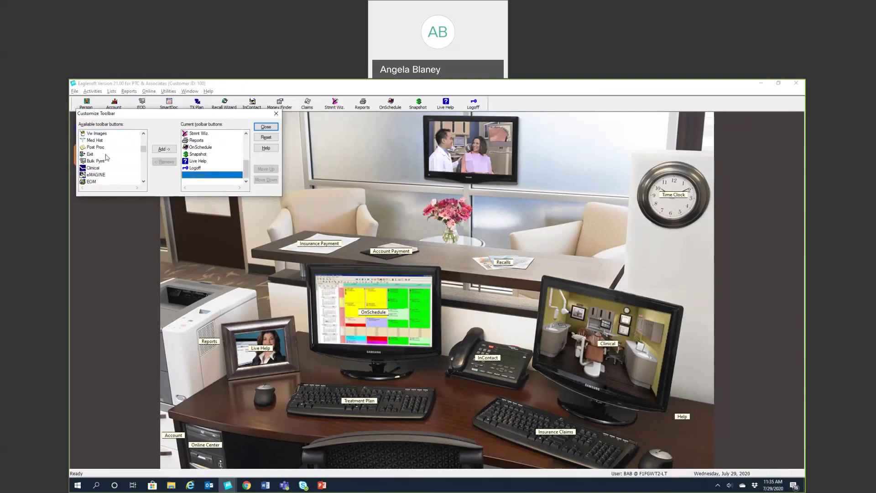
click(103, 176)
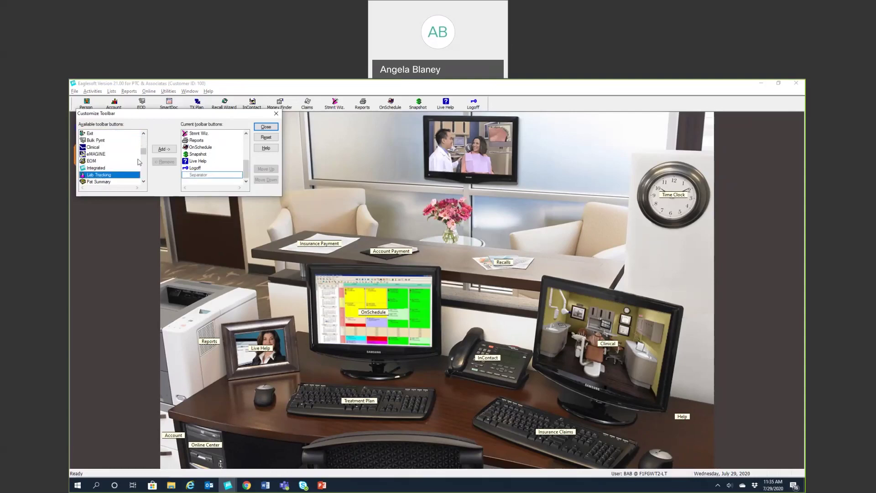
click(164, 149)
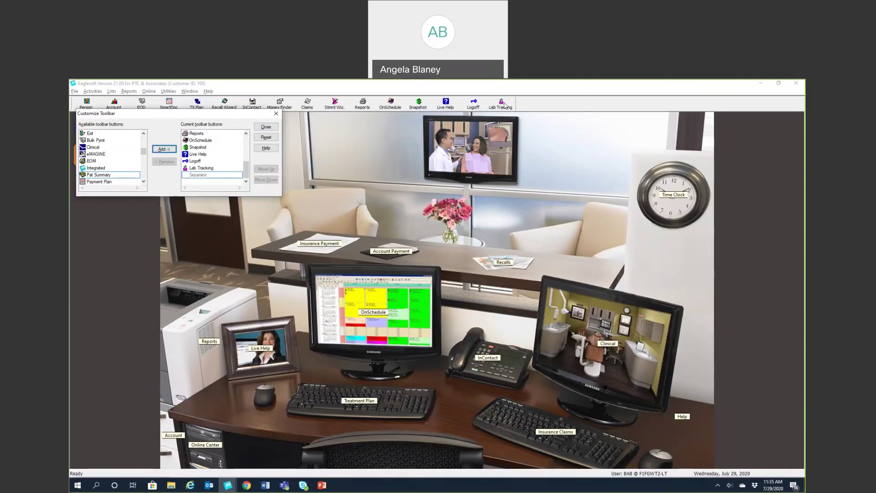
Reorder Lab Tracking up and down, ending above Live Help.
click(206, 169)
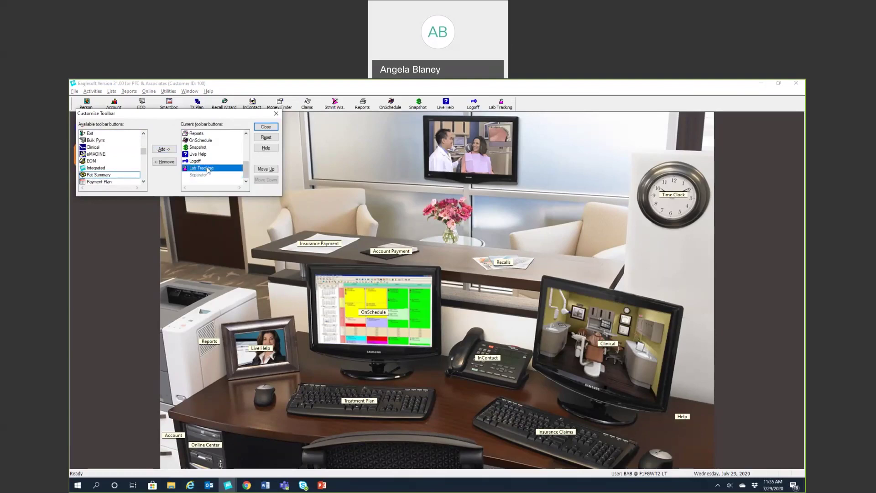
click(265, 169)
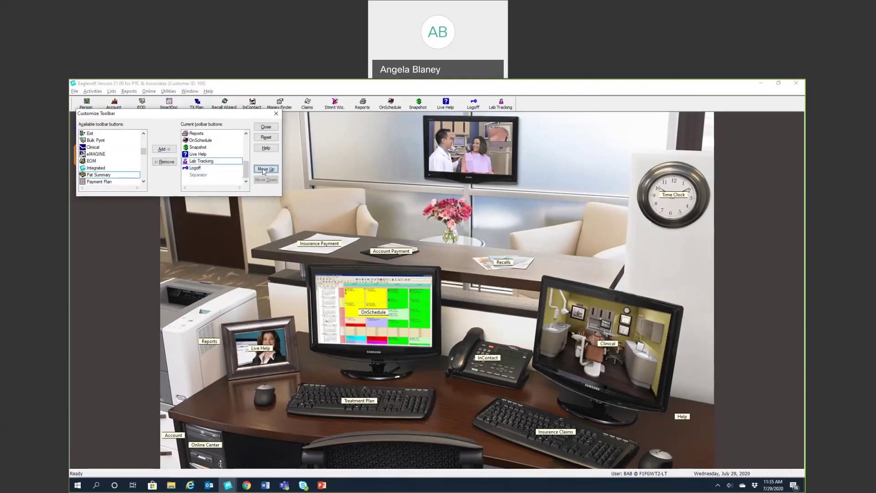
click(265, 169)
click(264, 169)
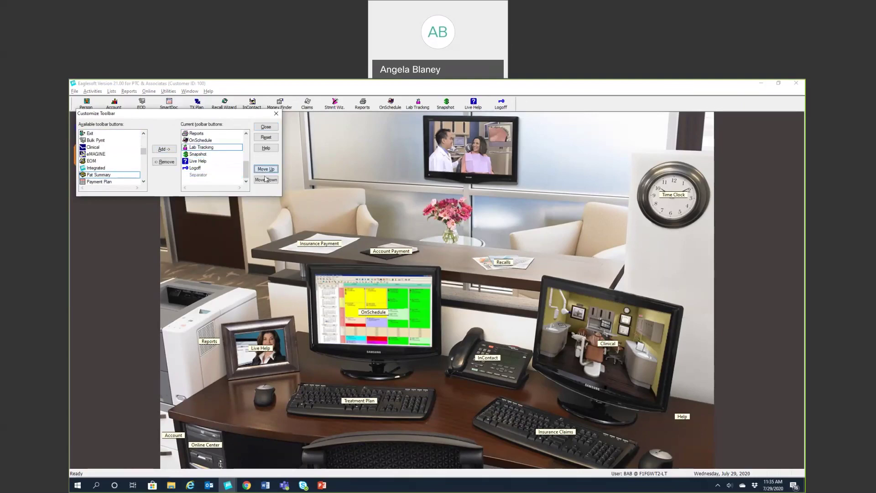
click(265, 179)
click(265, 180)
click(266, 169)
Remove Lab Tracking from the toolbar and close Customize Toolbar.
click(205, 155)
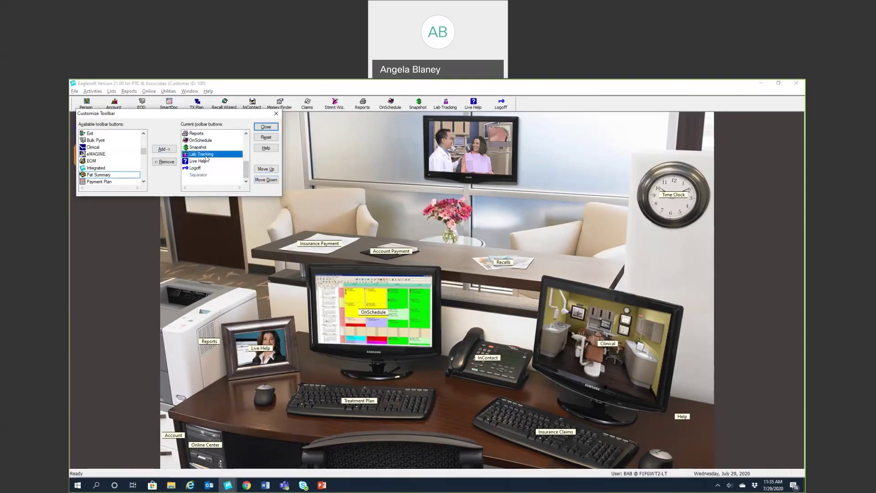
click(158, 163)
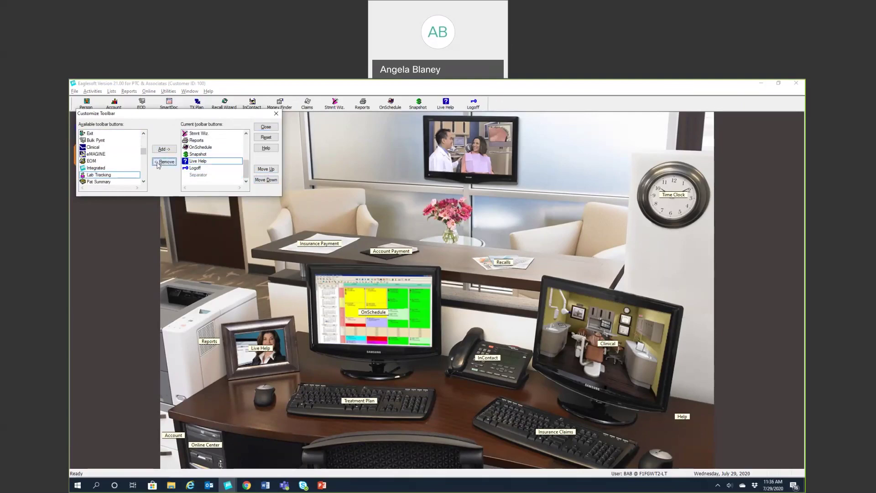
click(276, 114)
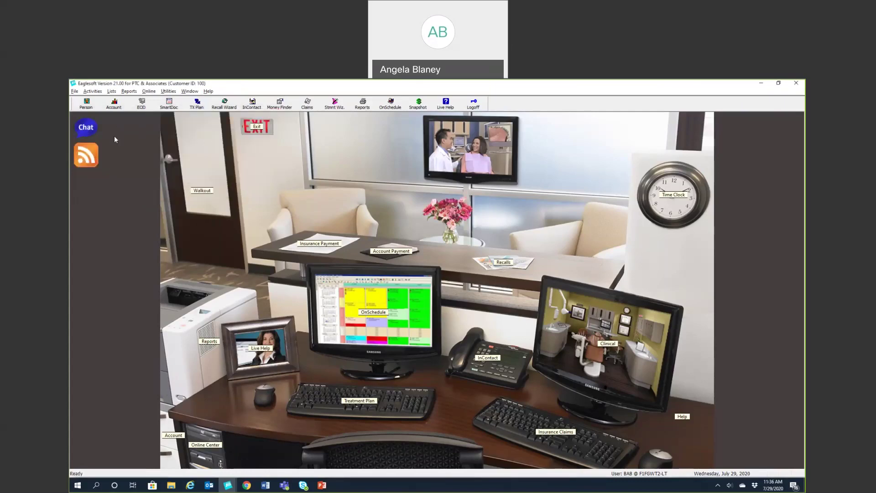
Open the Patterson Live Chat page in Chrome, then return to Eaglesoft.
click(89, 130)
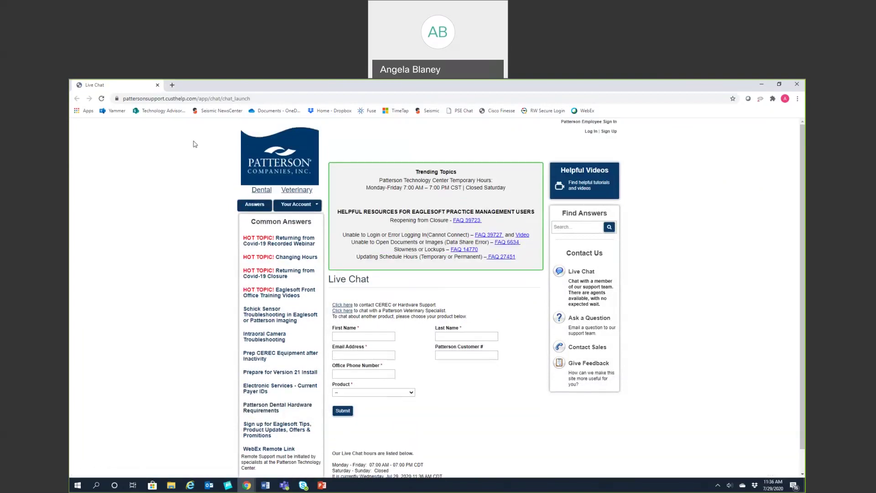
key(alt+Tab)
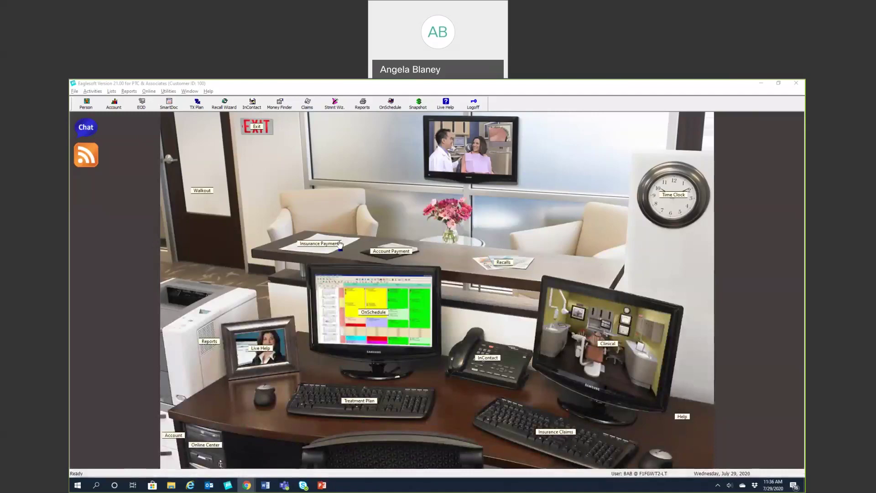
mouse_move(87, 160)
click(675, 206)
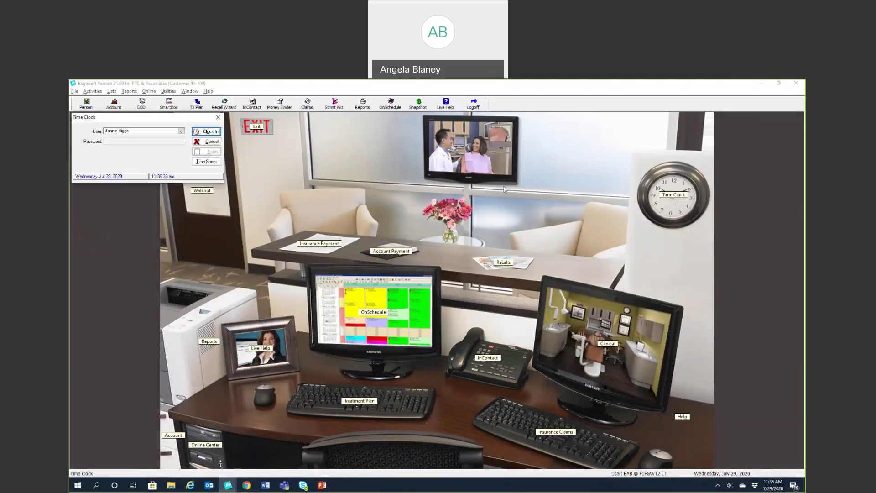
click(218, 120)
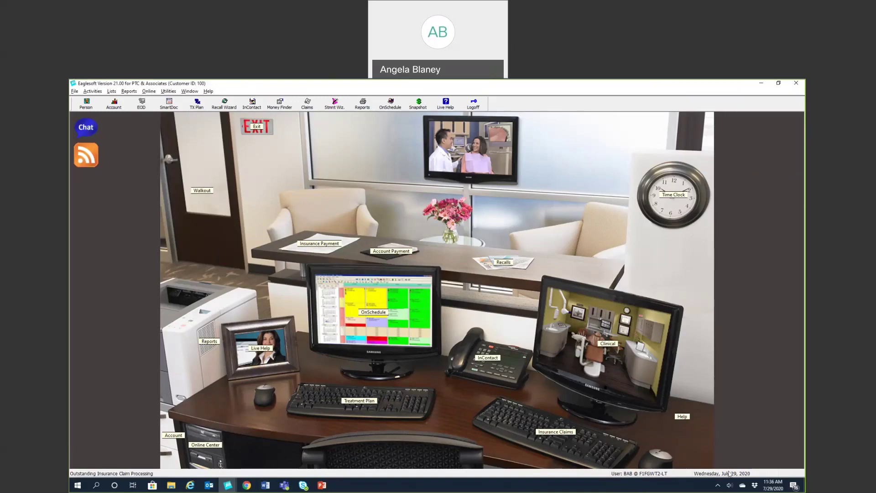
click(437, 108)
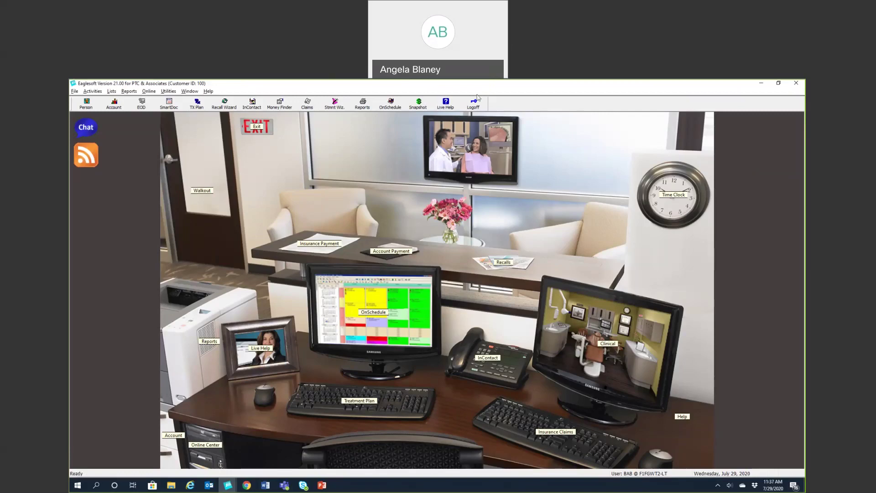